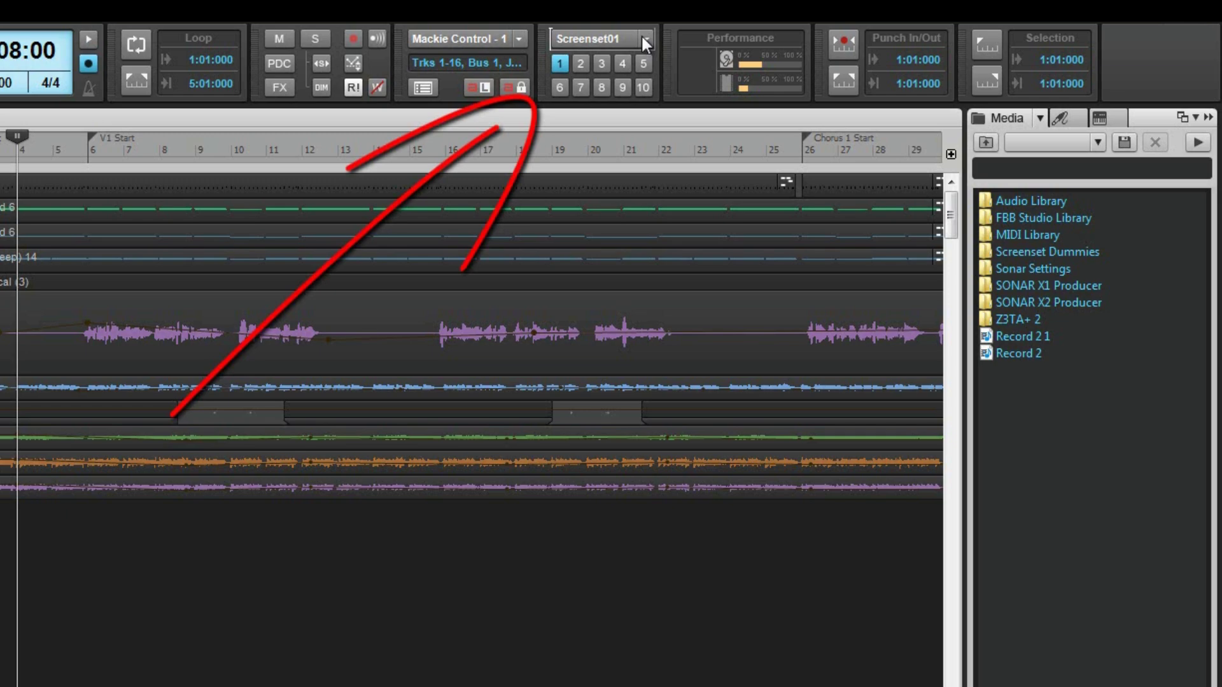
- Duplicate the current screenset into Screenset02 and fit all tracks to the track view height
click(642, 38)
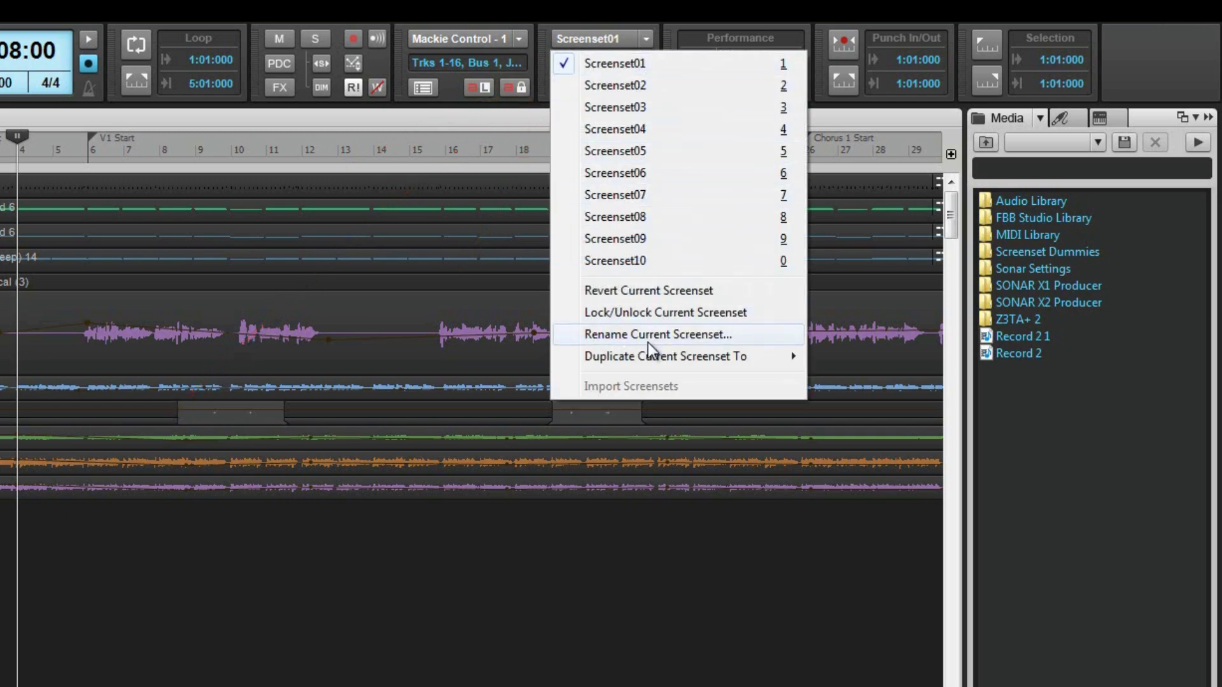
mouse_move(656, 357)
click(881, 378)
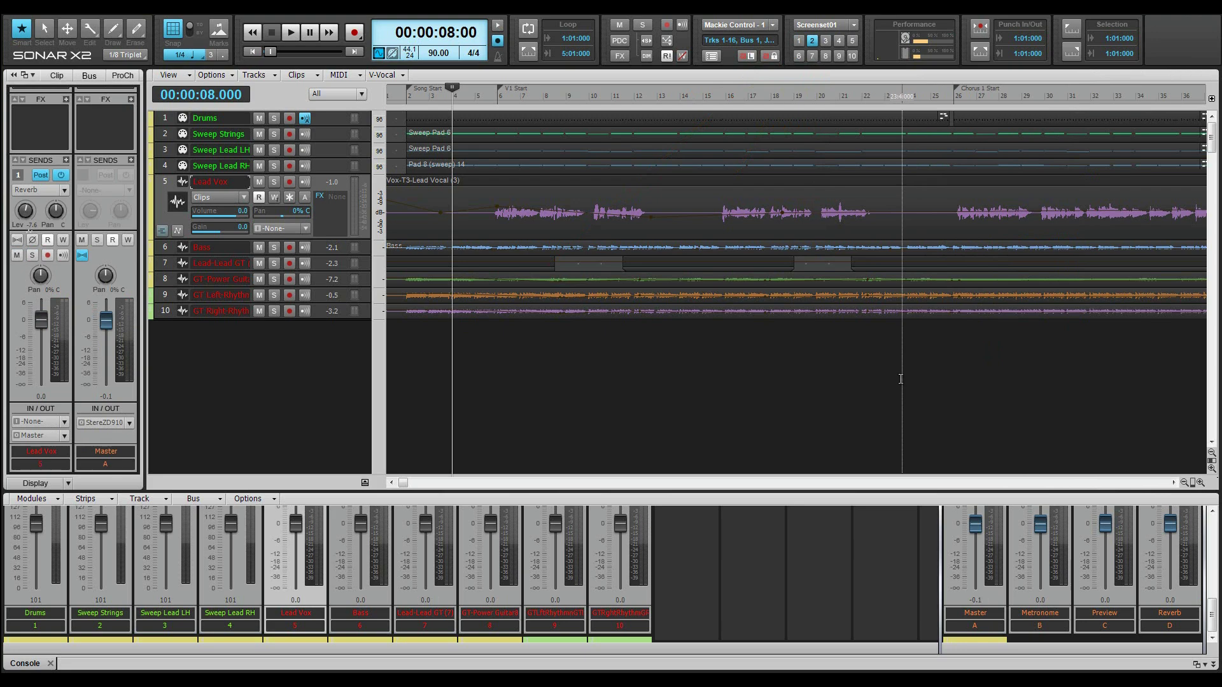
key(f)
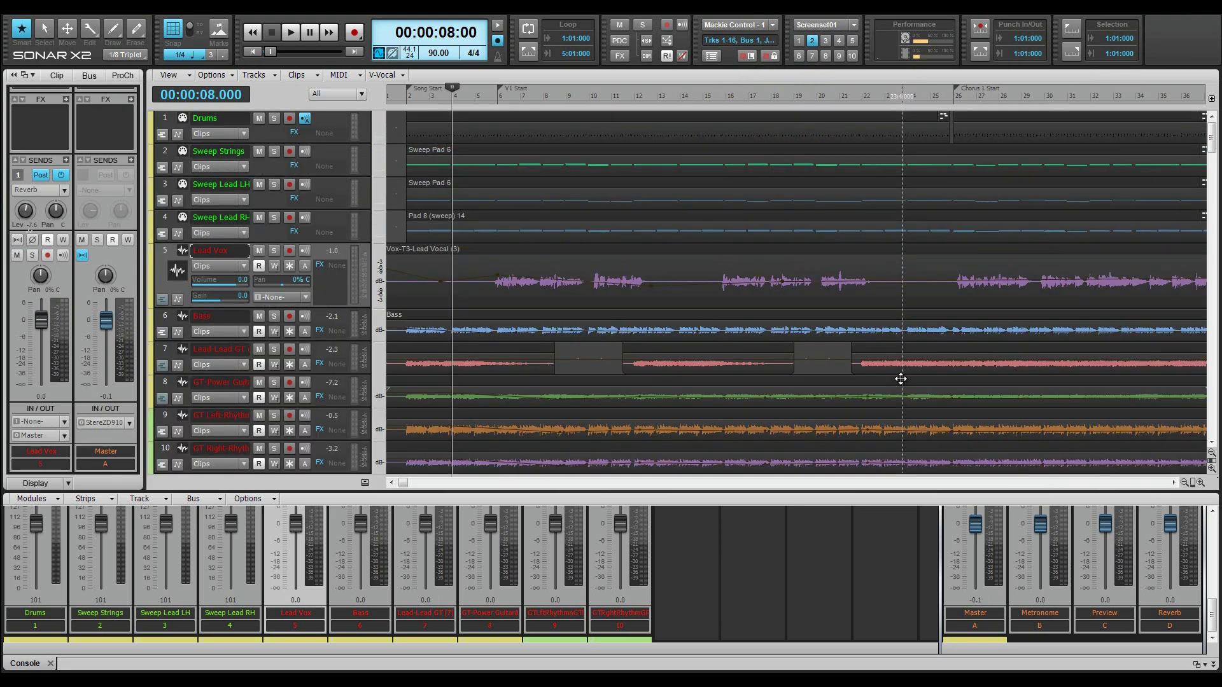
- Show Reverb Send Level automation on all tracks, clear the selection, then maximize the Console
key(ctrl+a)
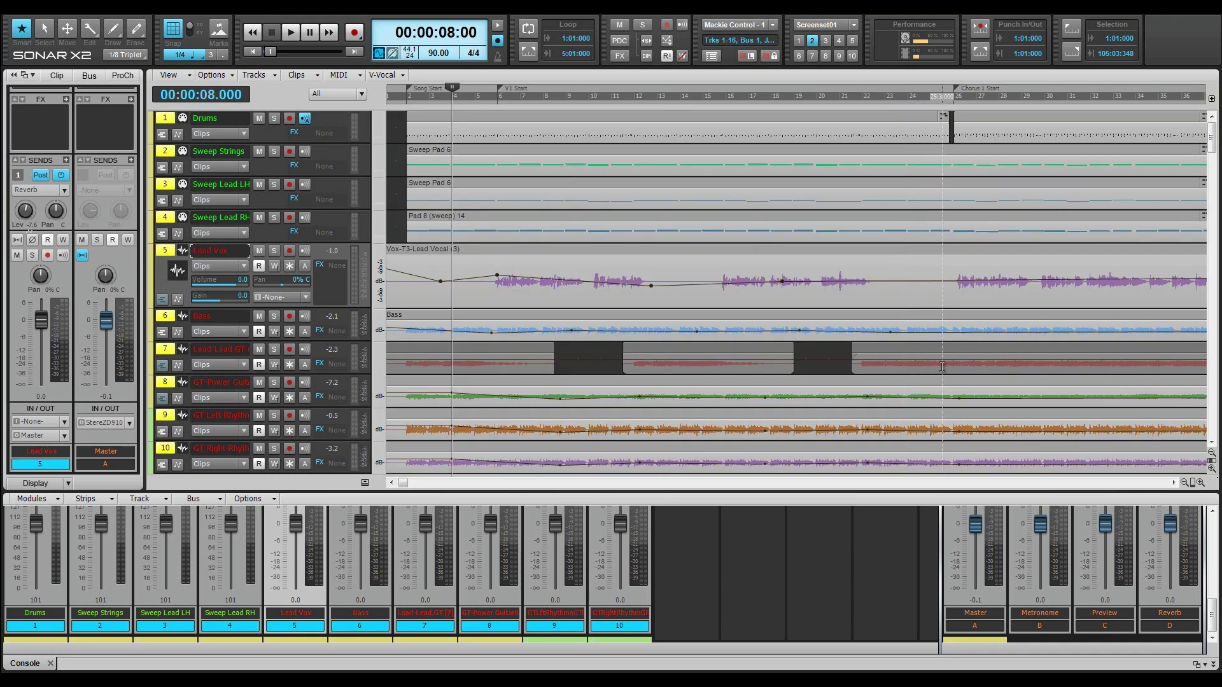
key(t)
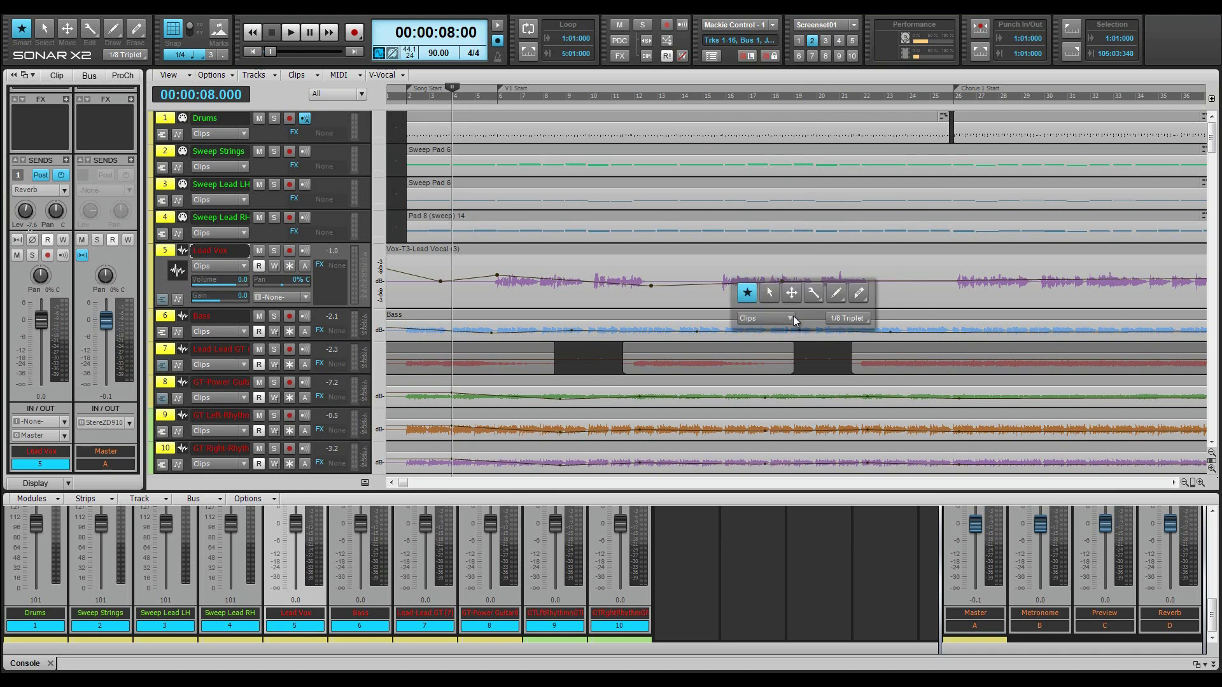
click(792, 317)
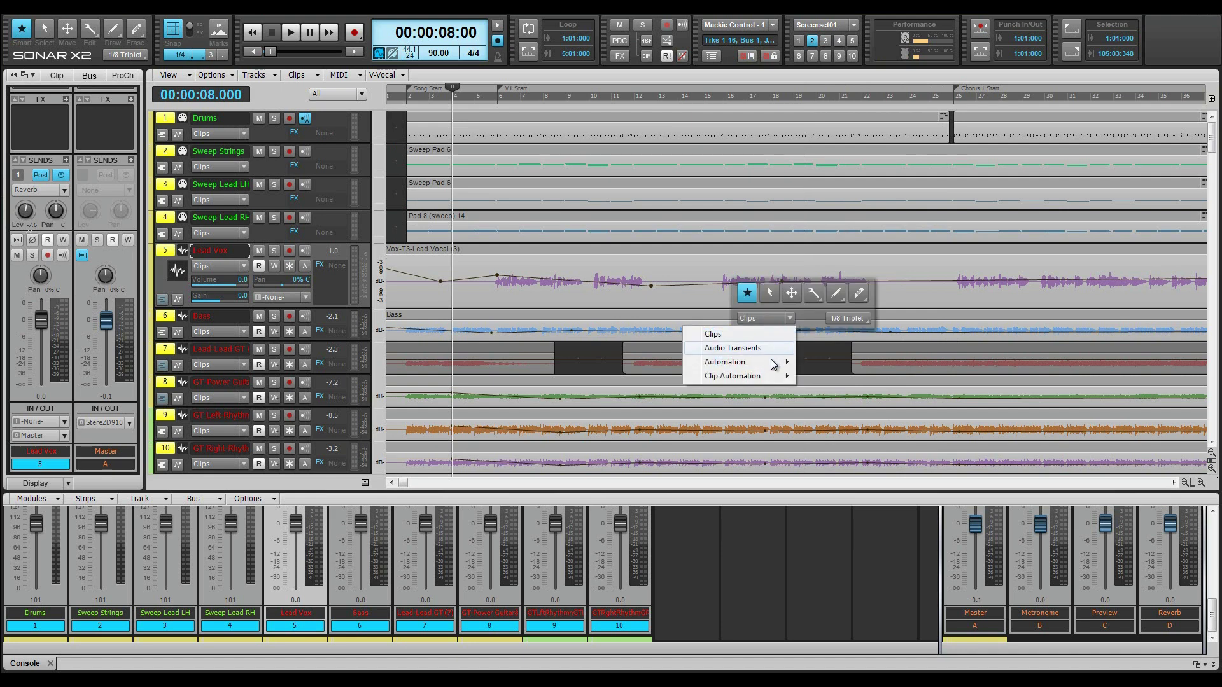
mouse_move(773, 364)
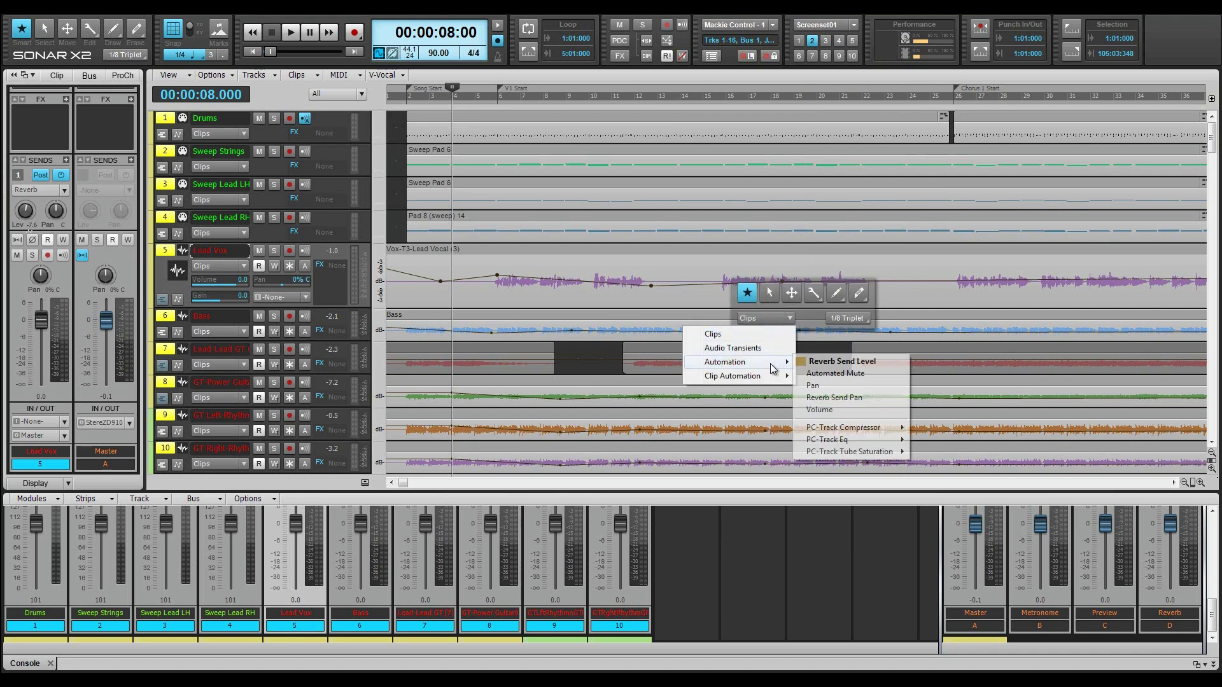
click(827, 361)
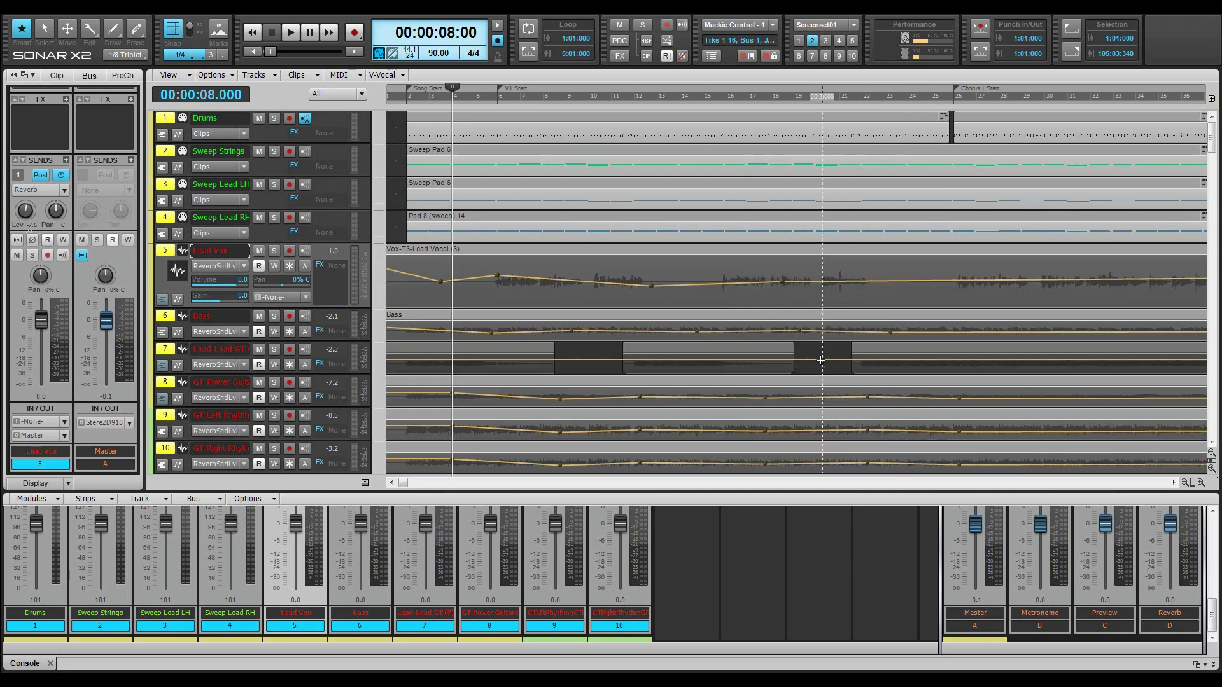
click(820, 360)
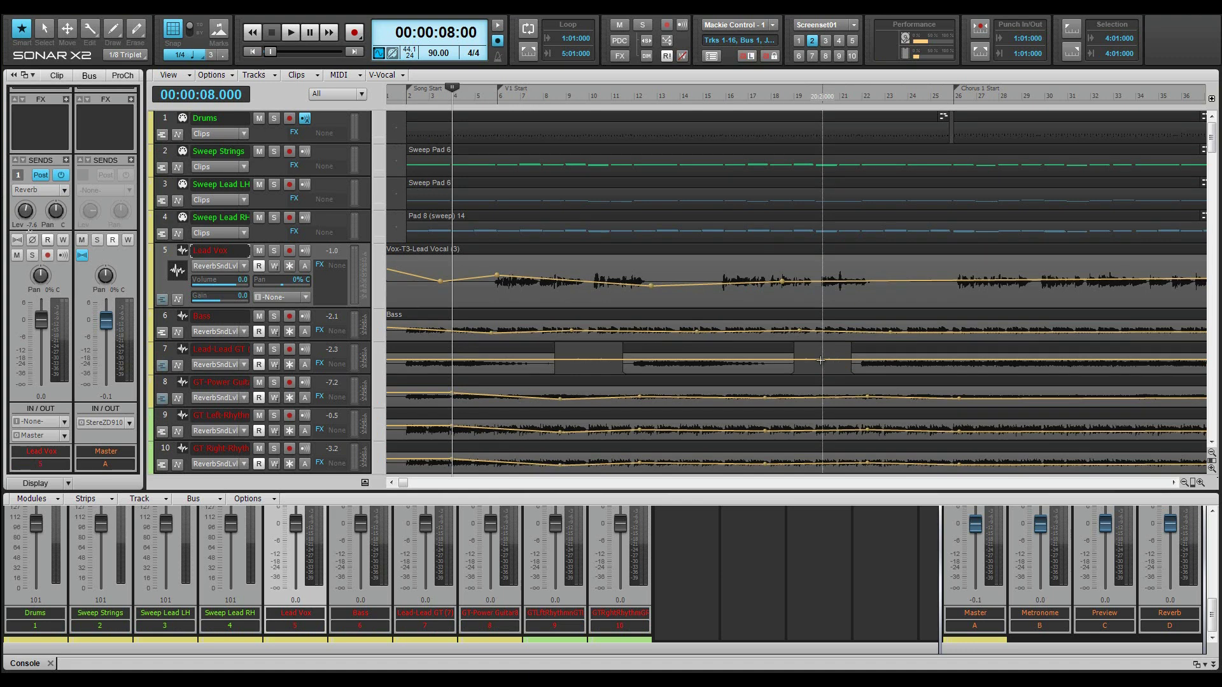
key(ctrl+shift+d)
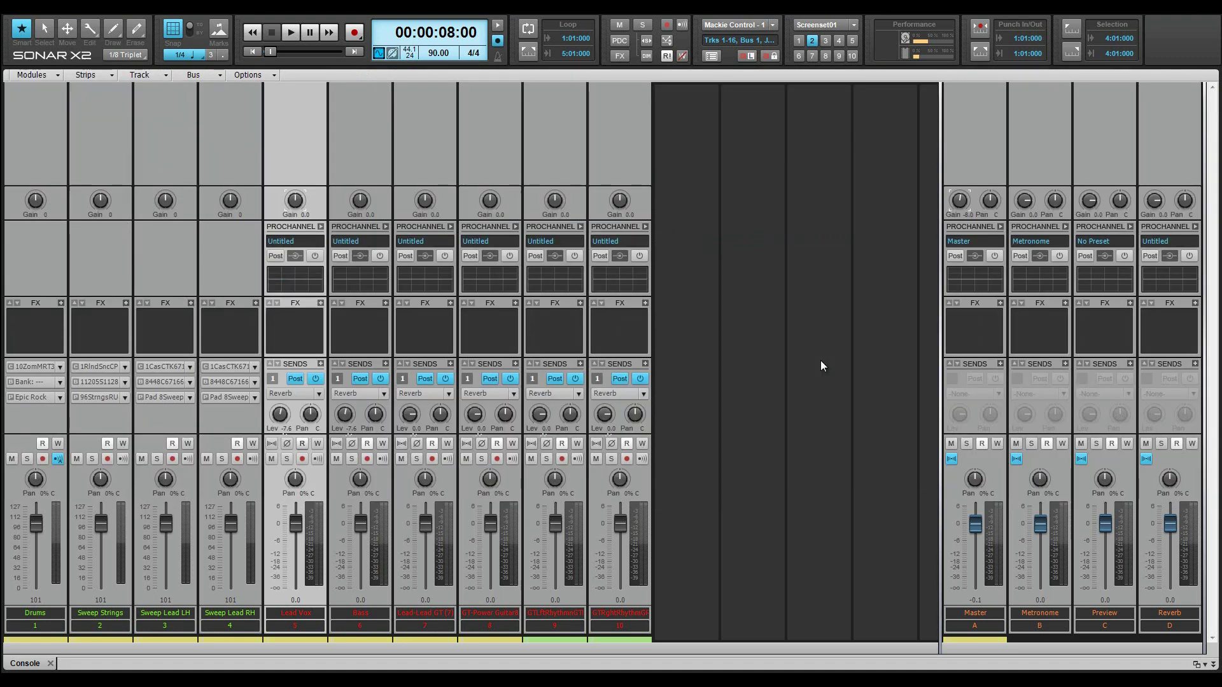
- Uncheck Buses in the Console's Strips menu, then switch to Track view and back
click(105, 74)
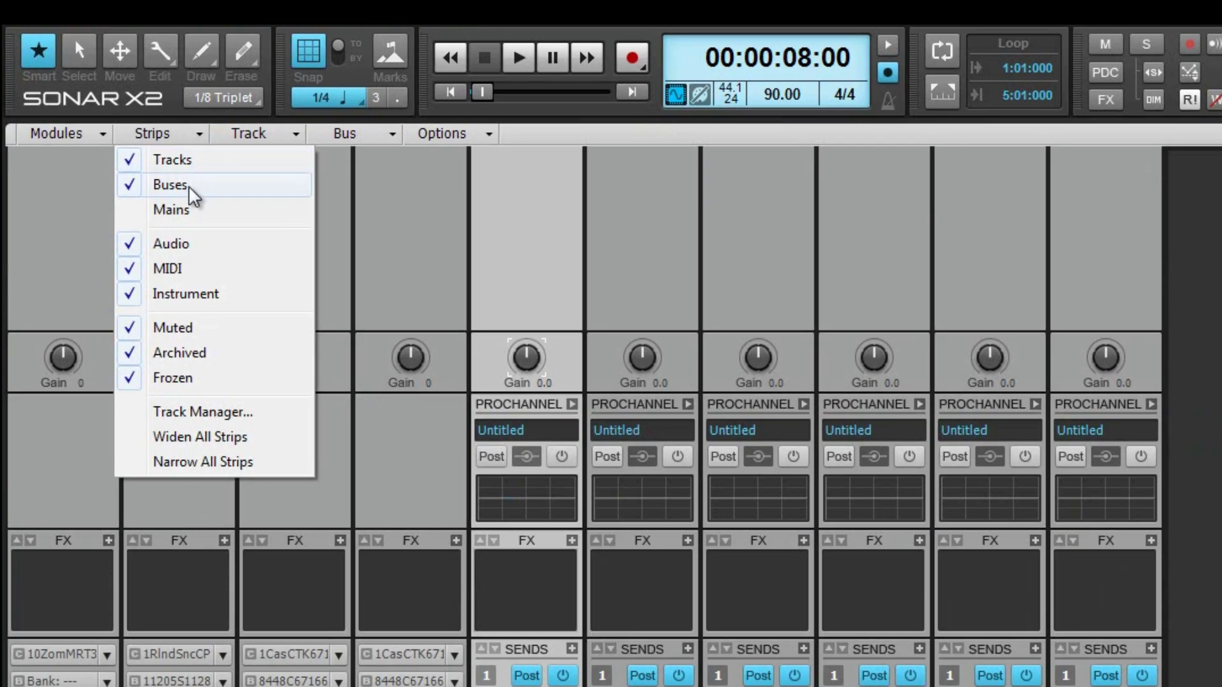
click(105, 104)
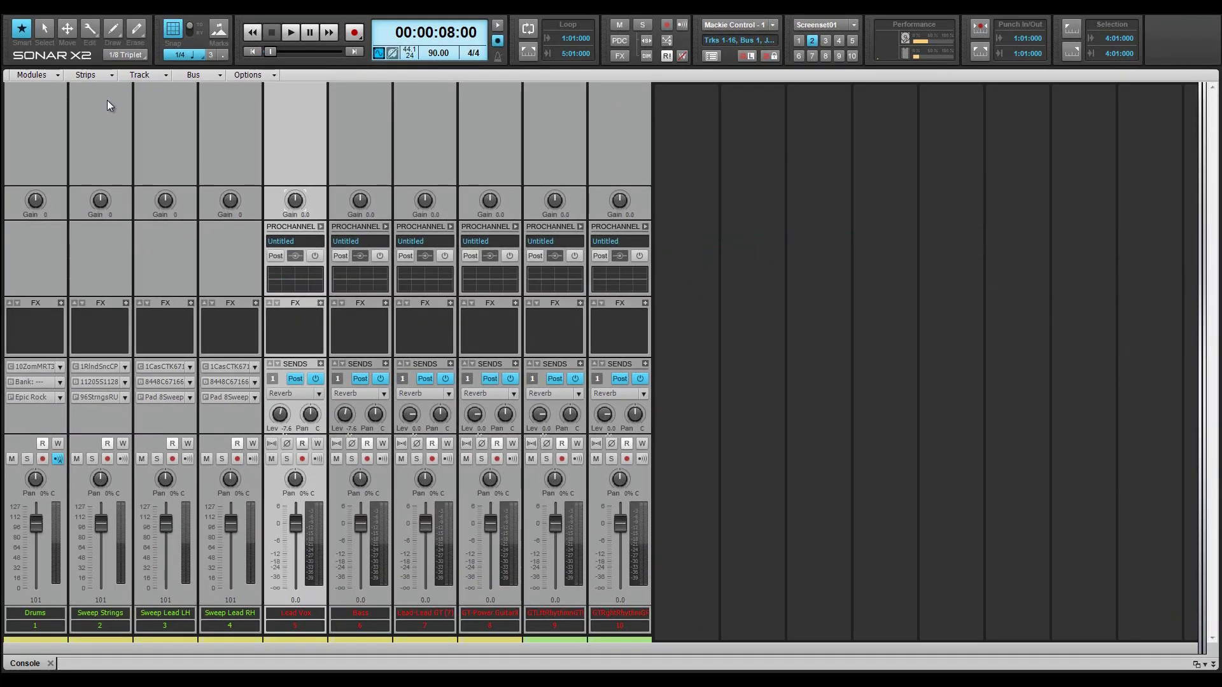
key(alt+1)
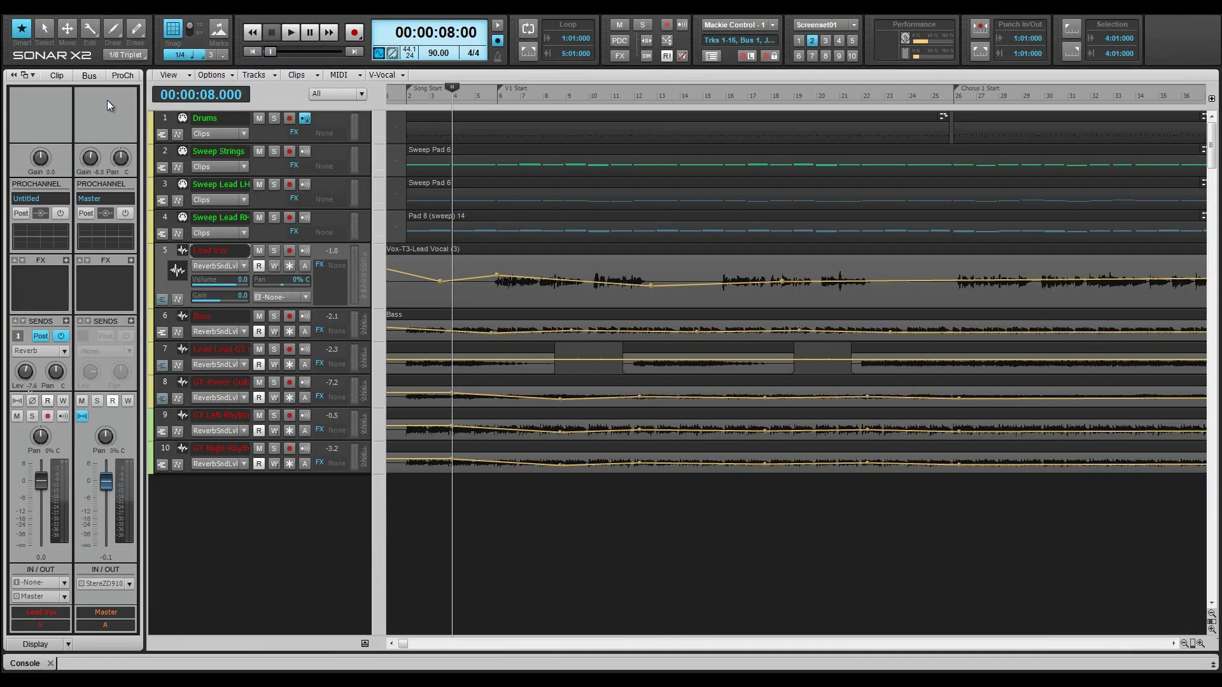
key(alt+2)
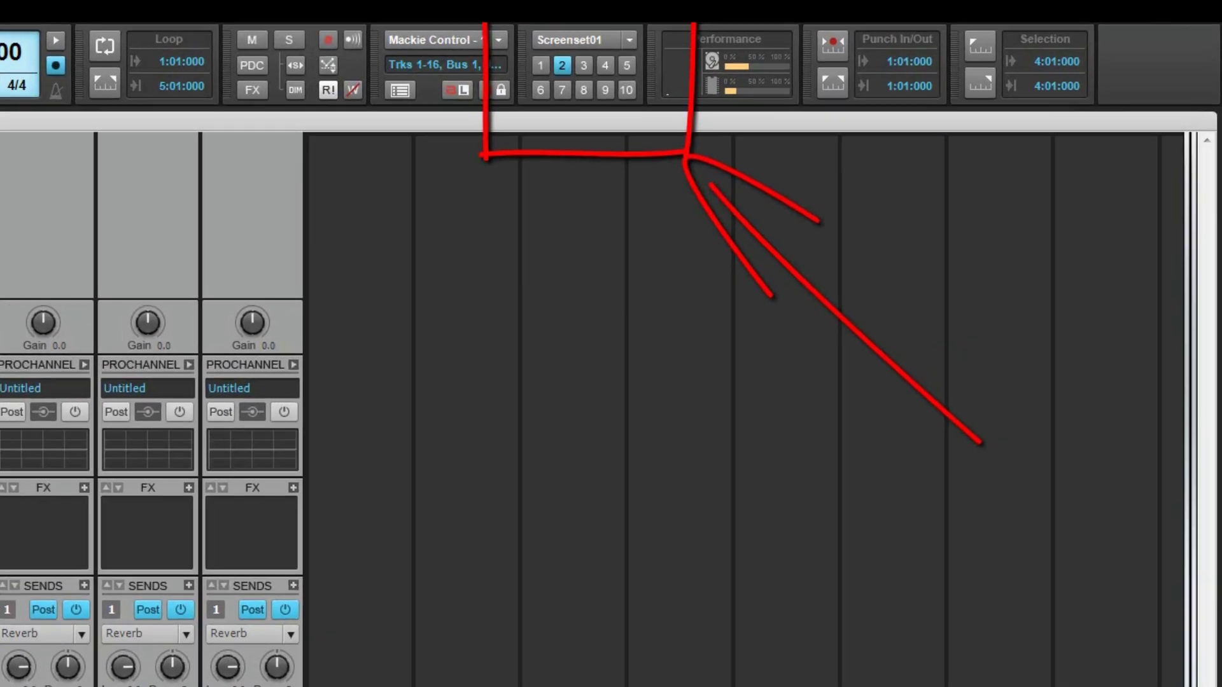
- In screenset 3, show only bus strips in the Console and expand the Bus pane to fill the track view
key(3)
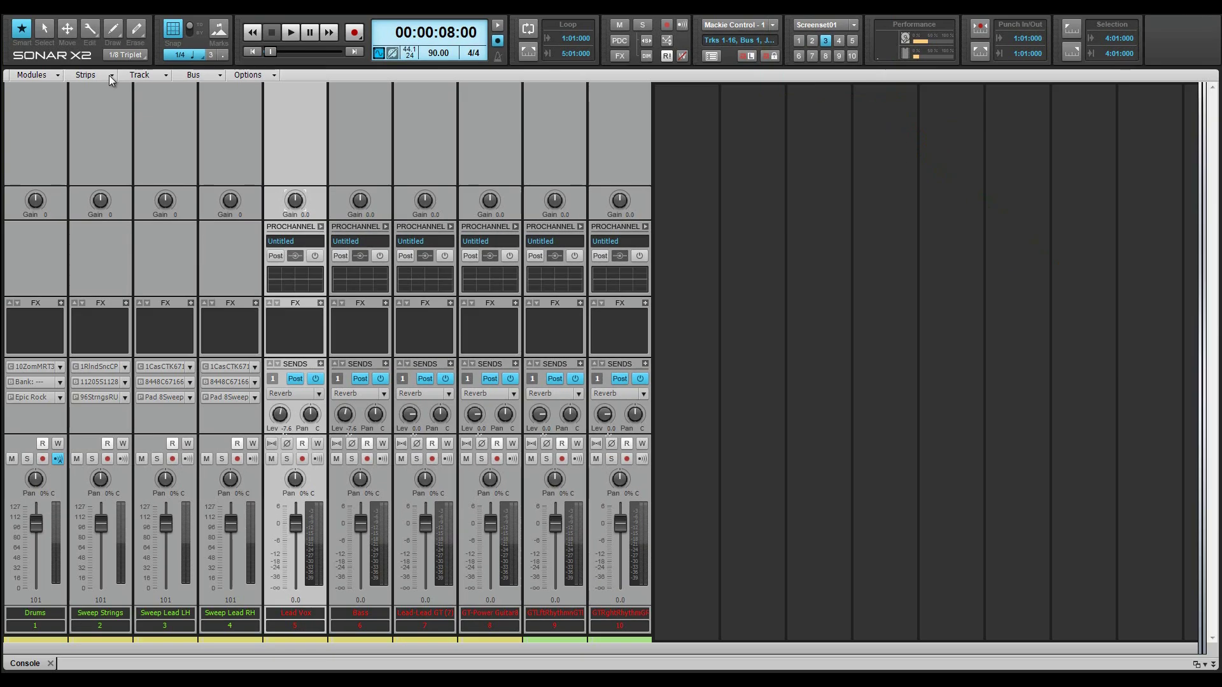
click(108, 76)
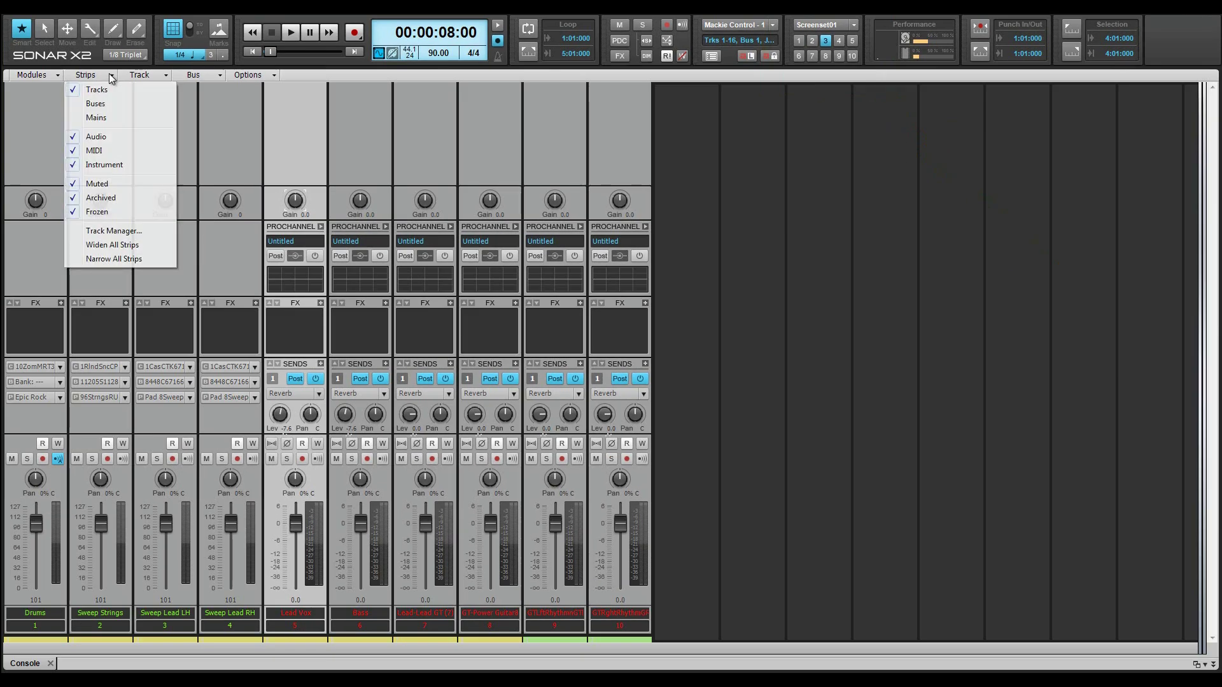
click(112, 102)
click(109, 76)
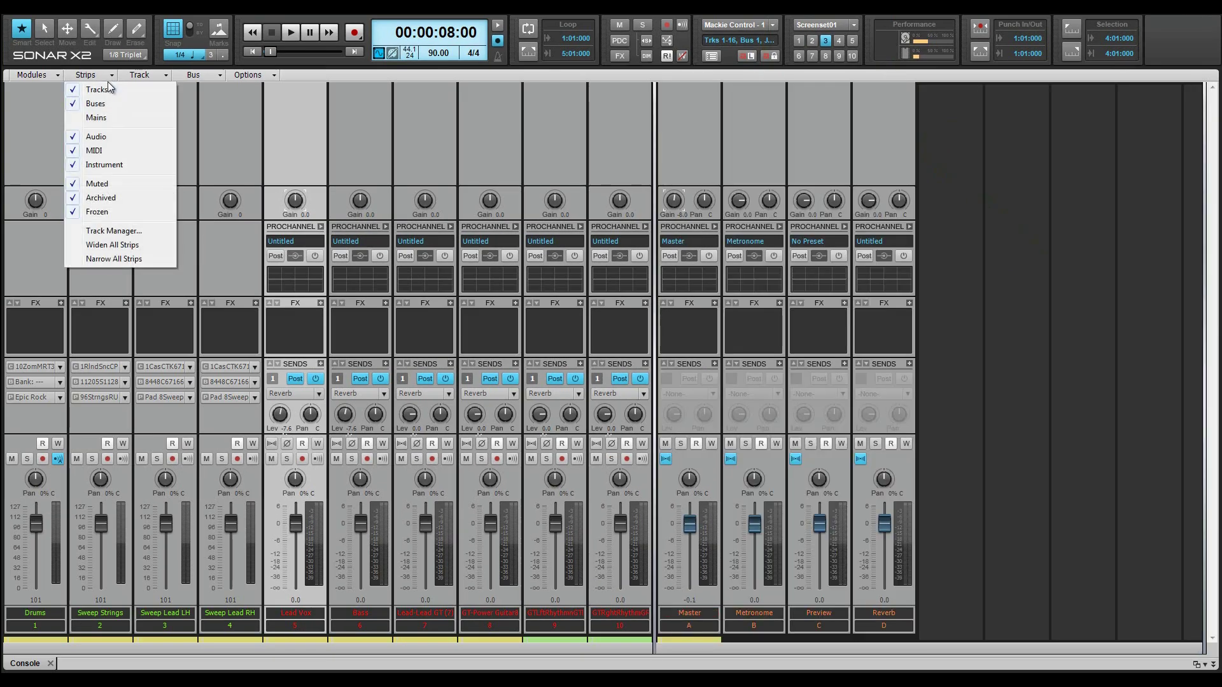
click(108, 89)
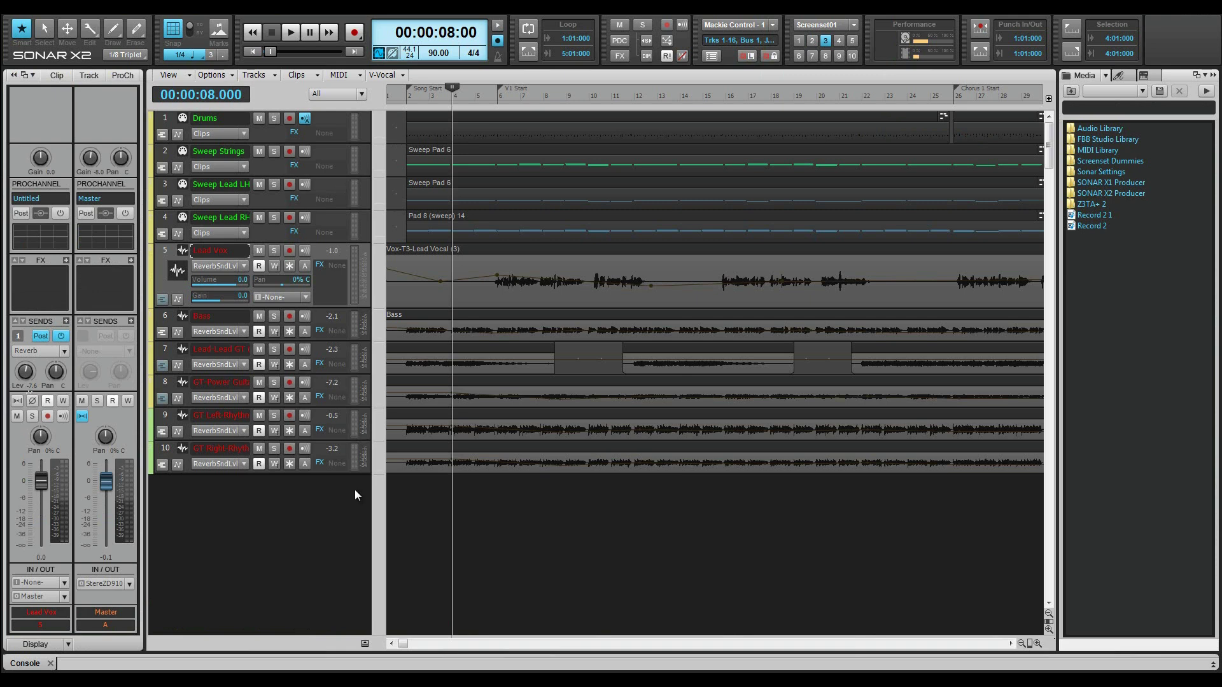
click(365, 645)
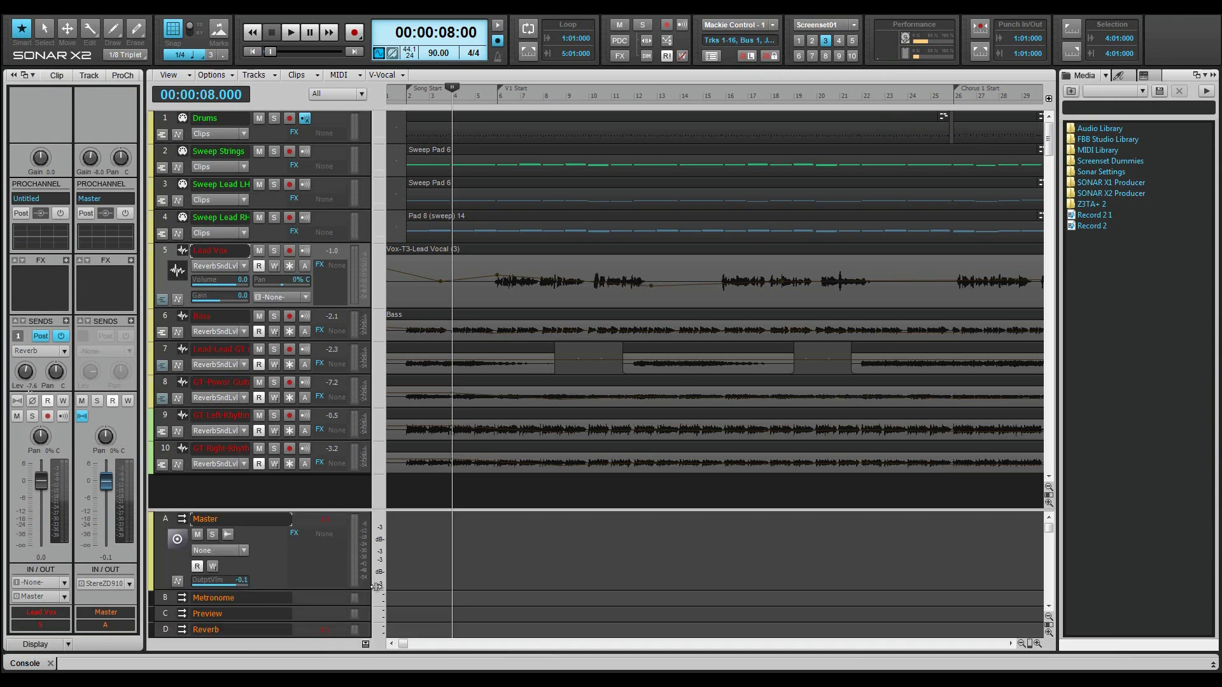
drag(420, 509, 430, 109)
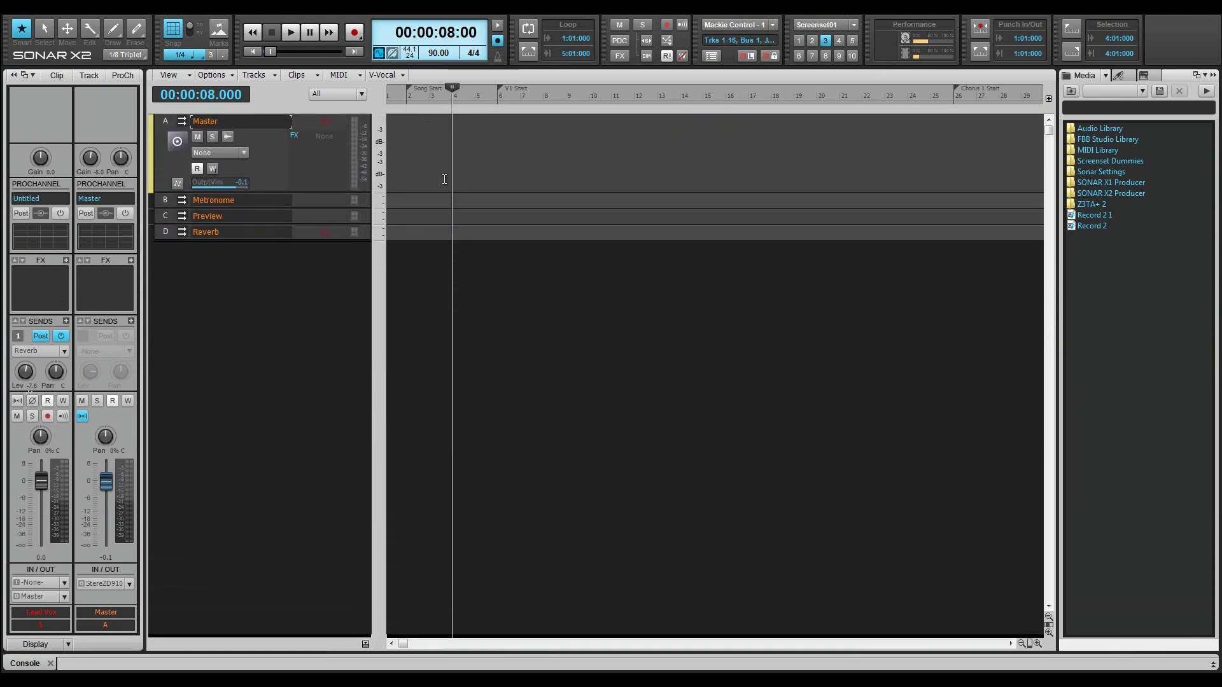
- Switch to the full Console and rename the current screenset 'Buss Mixing'
key(alt+2)
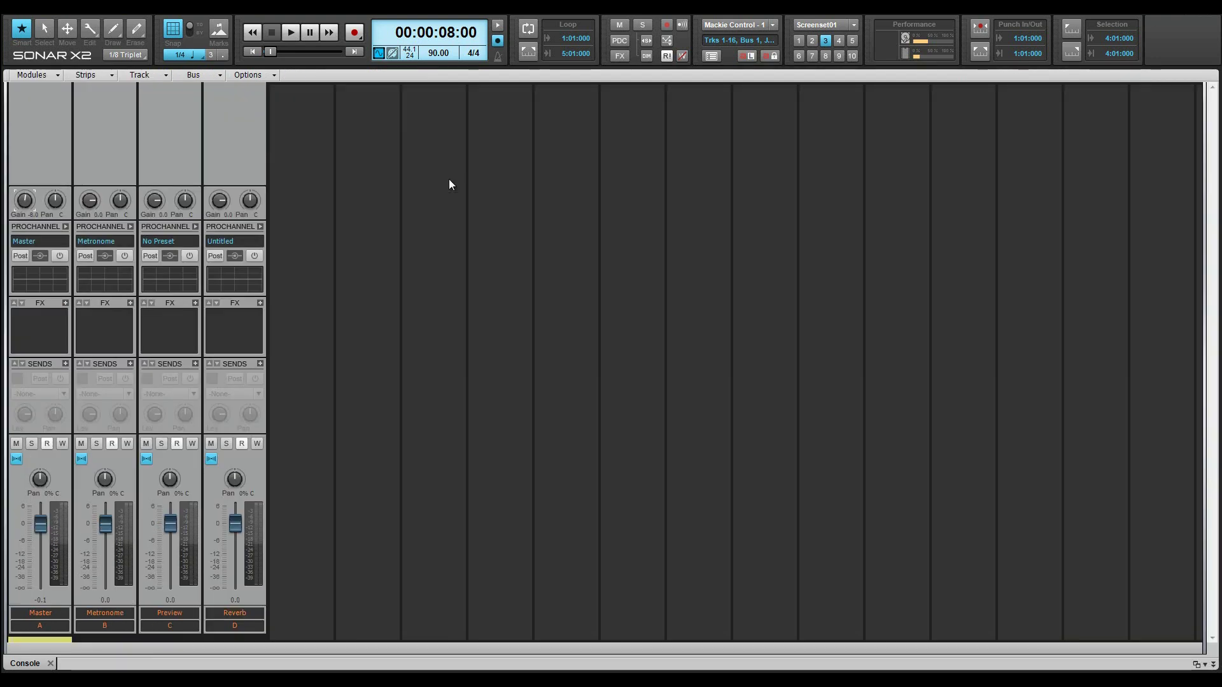
click(853, 25)
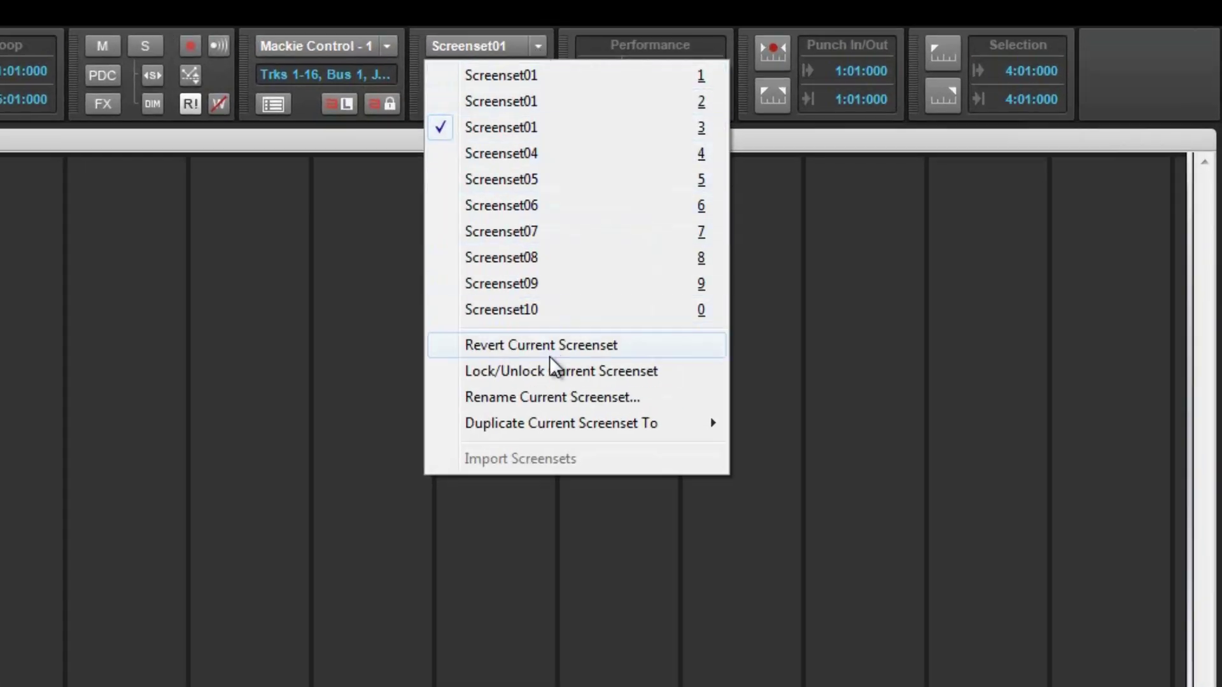
click(548, 397)
text(Buss Mixing)
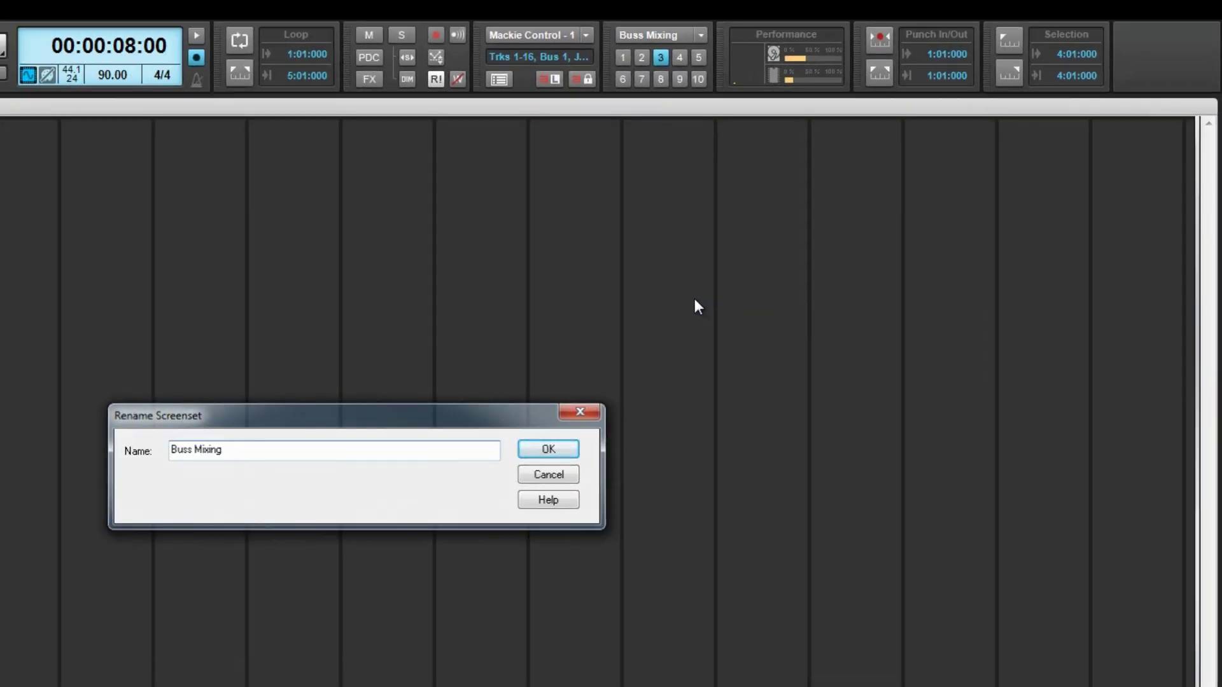
key(Return)
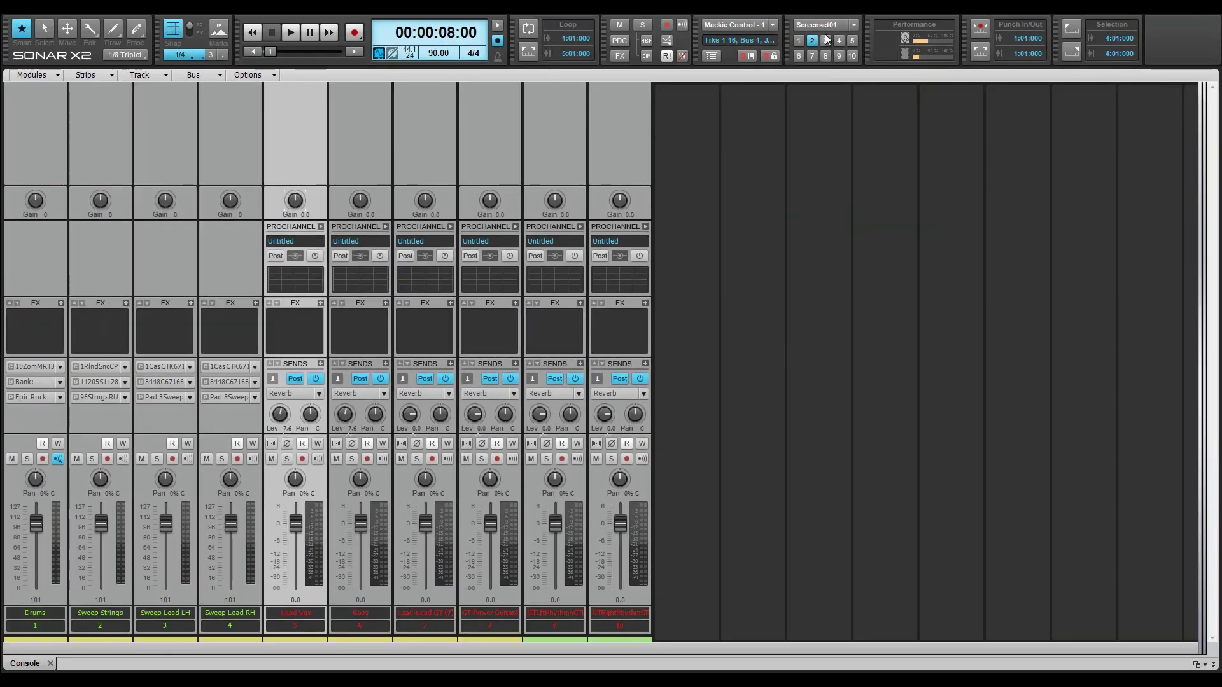
- Rename the current screenset 'Track Mixing' and restore the Track view beside the Console
click(701, 34)
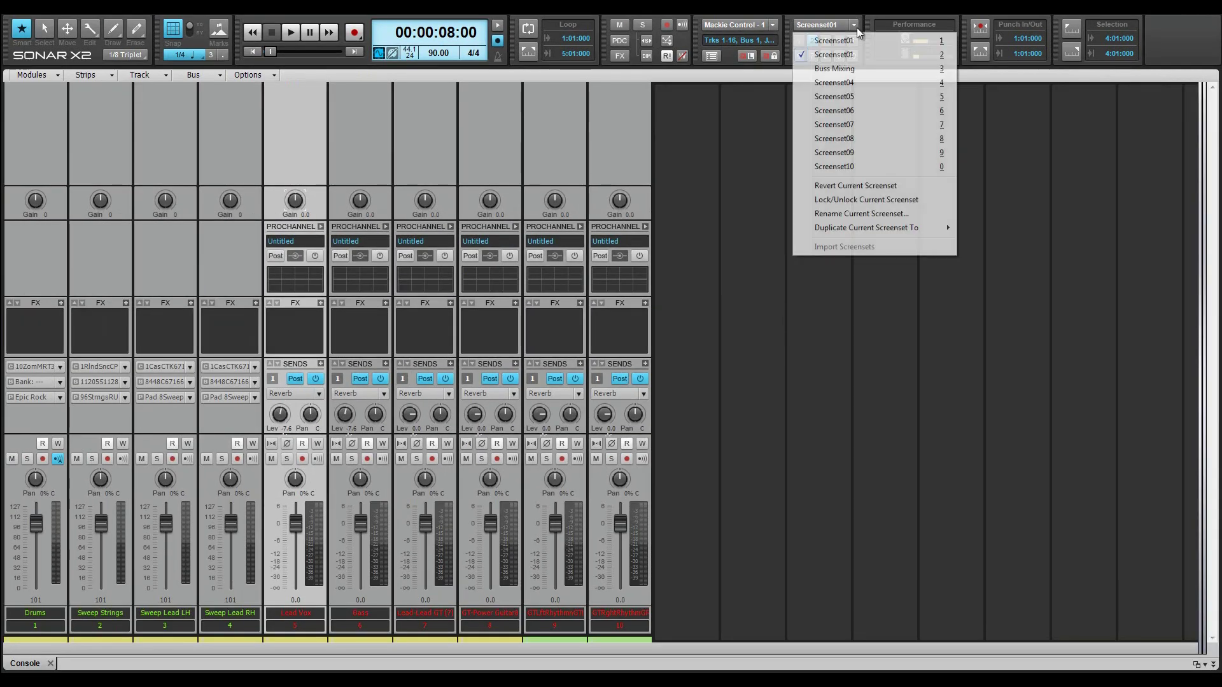
click(863, 215)
text(Track Mixing)
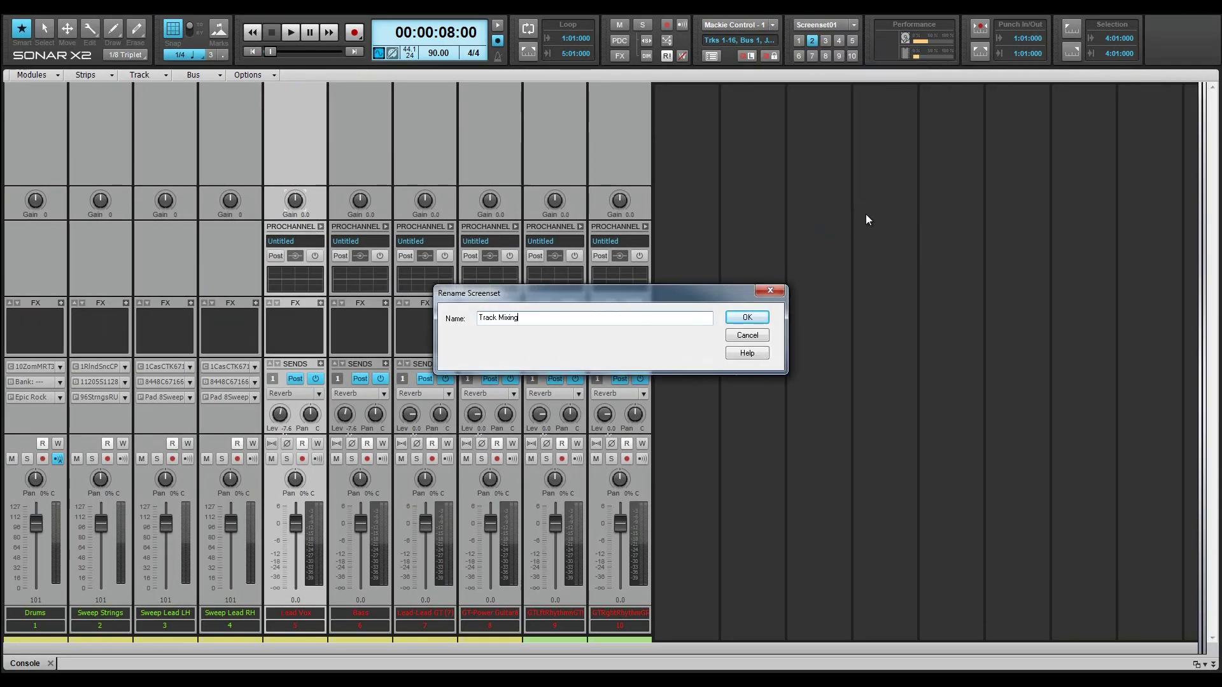
key(Return)
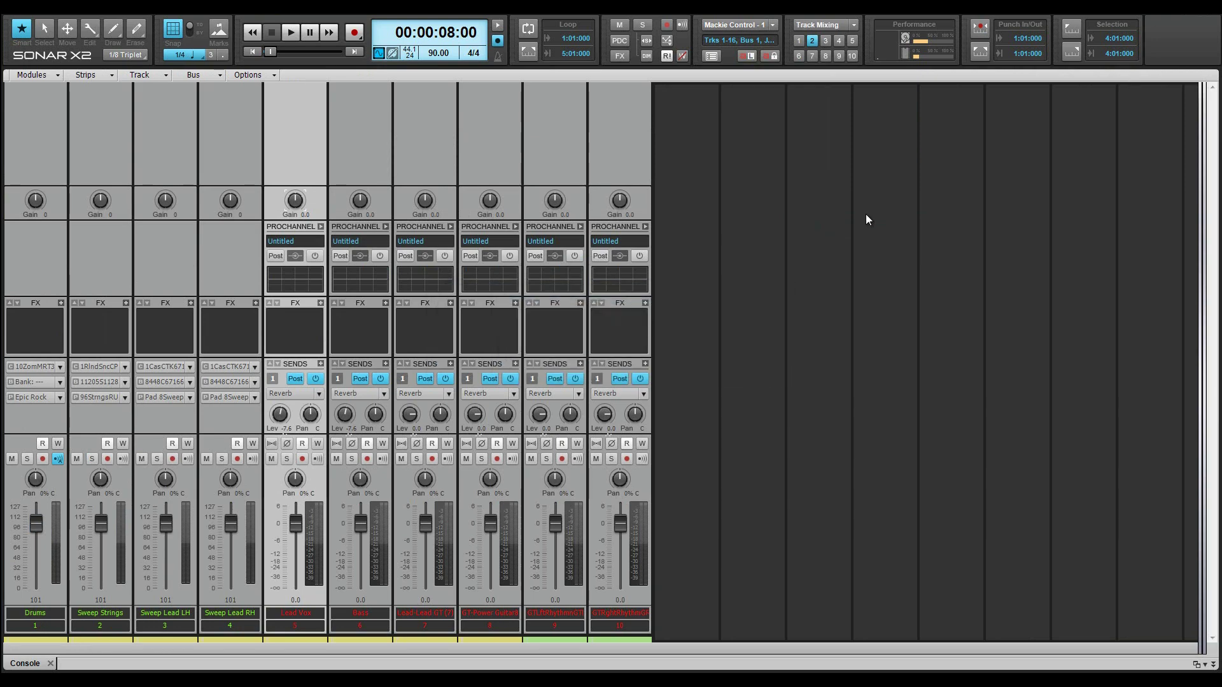
key(d)
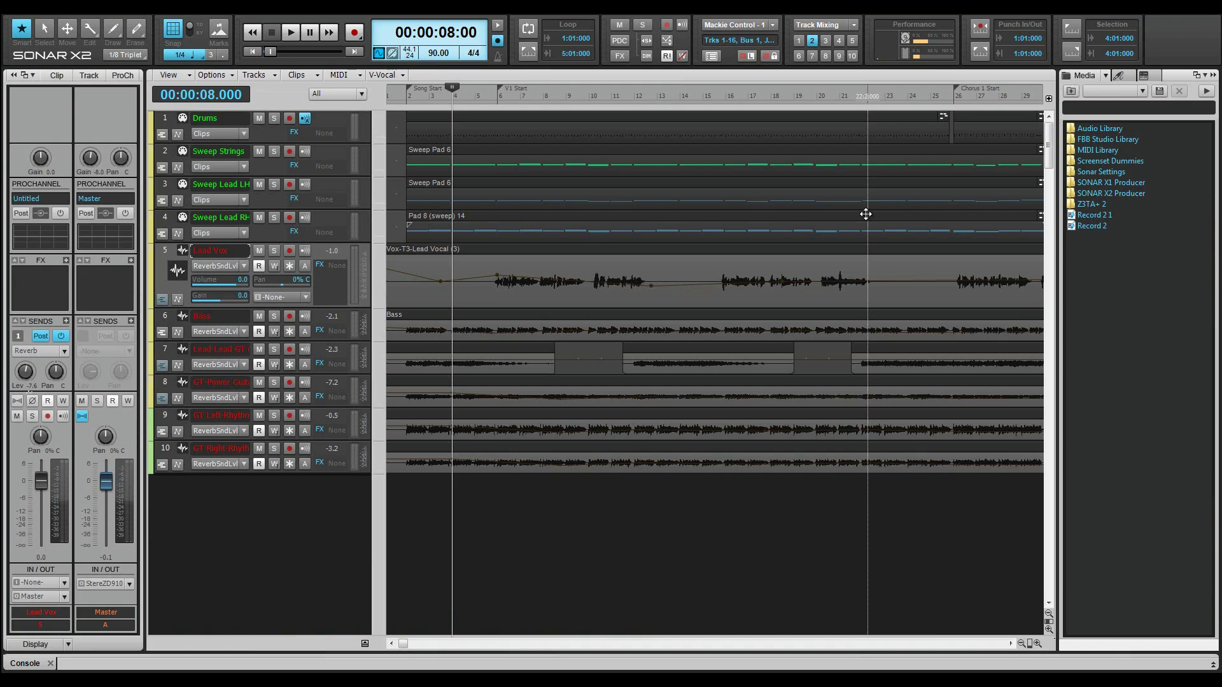
- Recall screenset 3, Buss Mixing, with its bus-only Console
key(3)
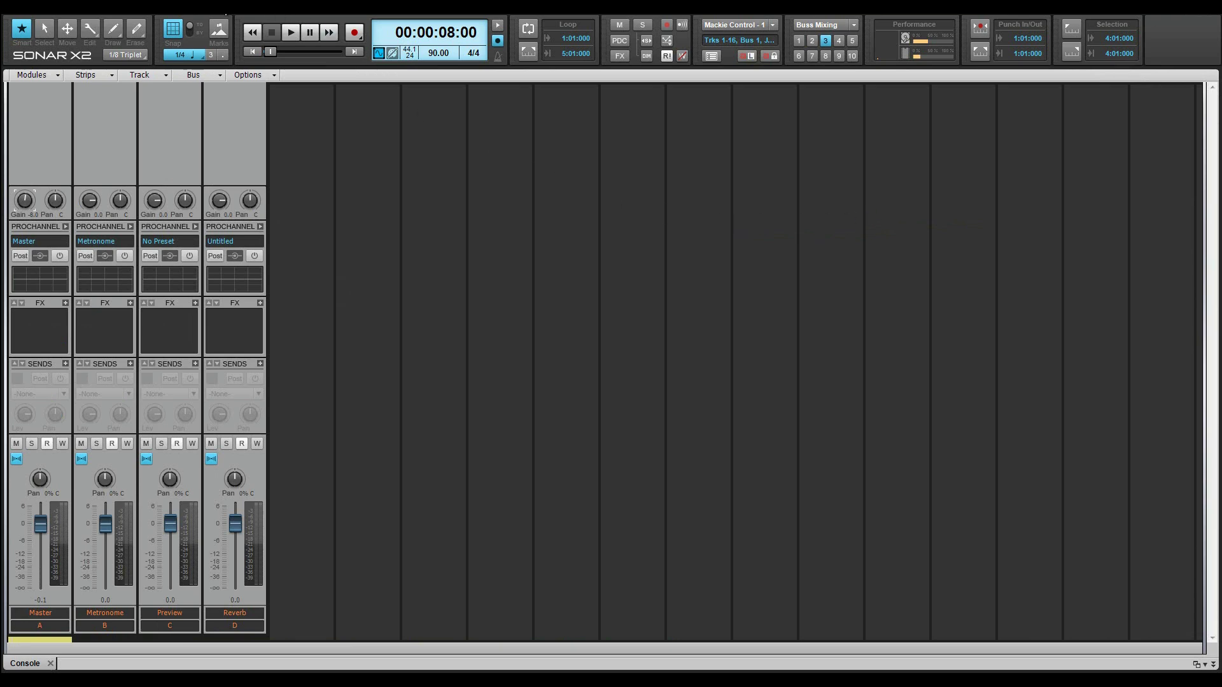
click(226, 6)
- Go full screen, turn off Auto Track Zoom, show FX track controls, and zoom to bars 8–12
click(236, 20)
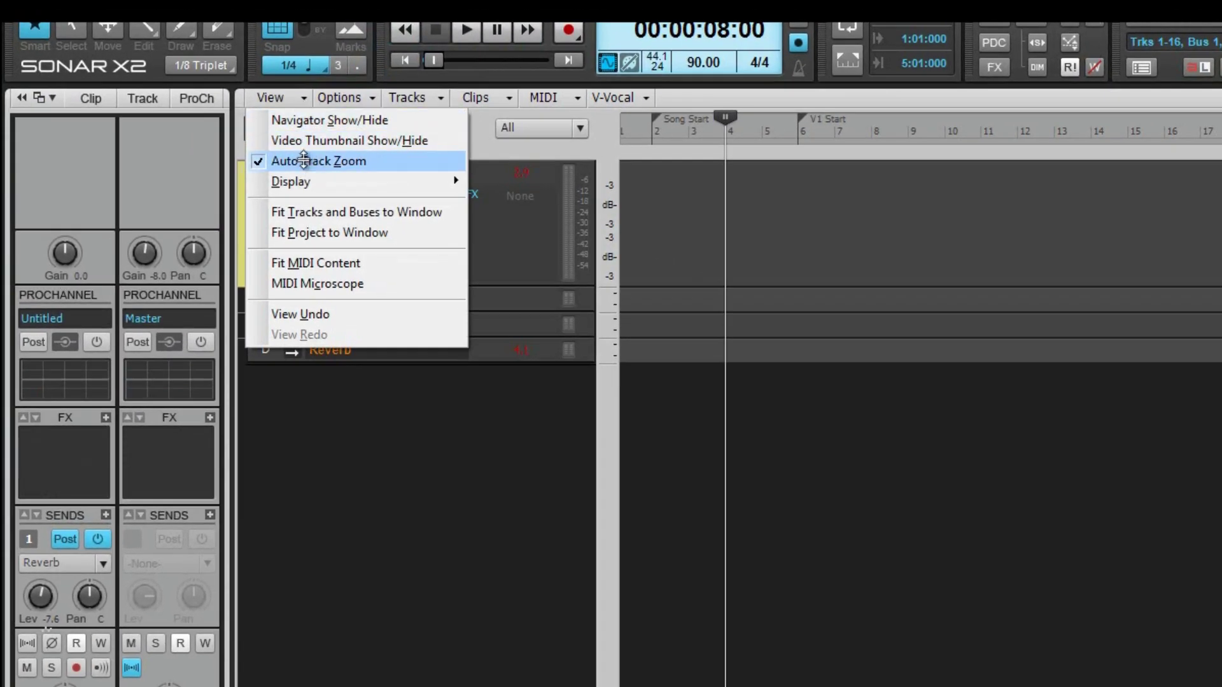
click(305, 162)
click(578, 128)
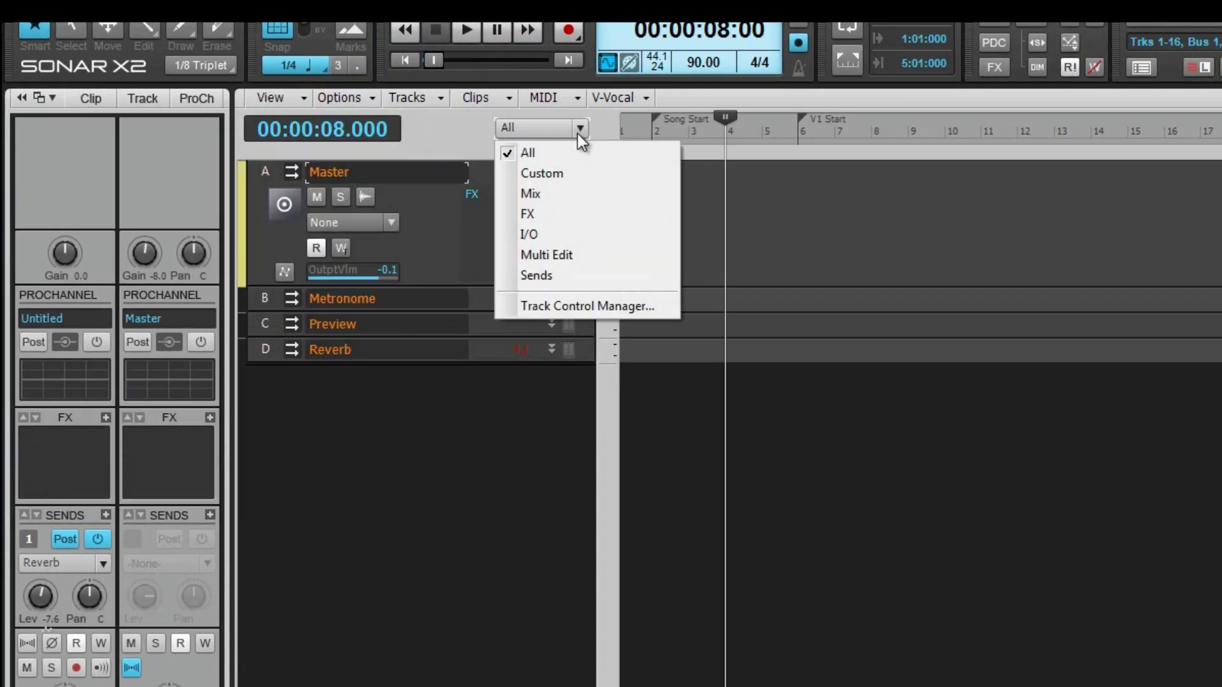
click(547, 212)
mouse_move(962, 110)
mouse_down()
mouse_move(960, 142)
mouse_move(966, 111)
mouse_up()
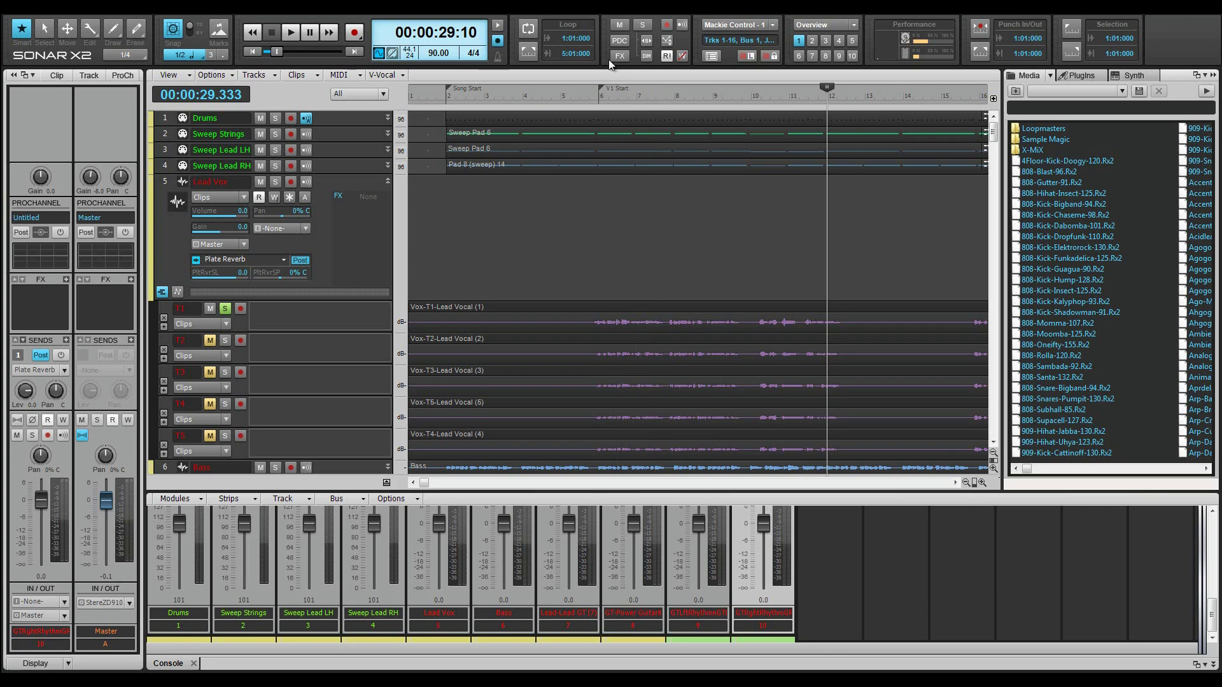
- Switch through the Audio and MIDI screensets and open the Sweep Pad 6 clip in the Piano Roll
click(813, 40)
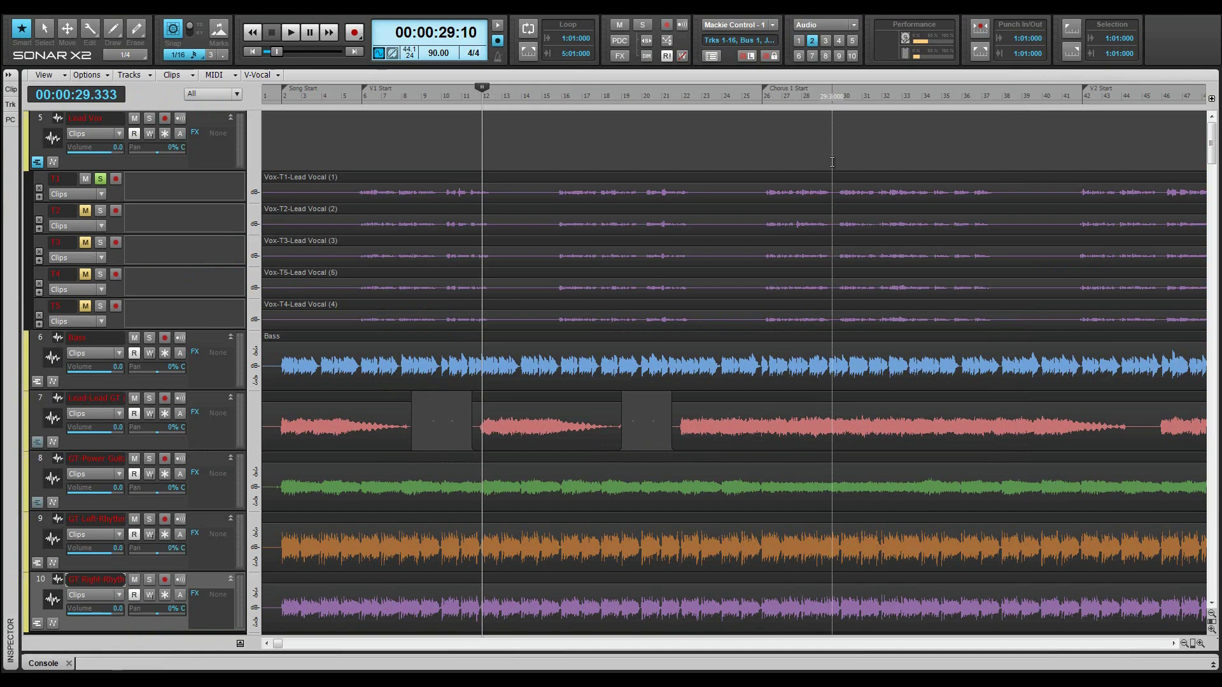
key(3)
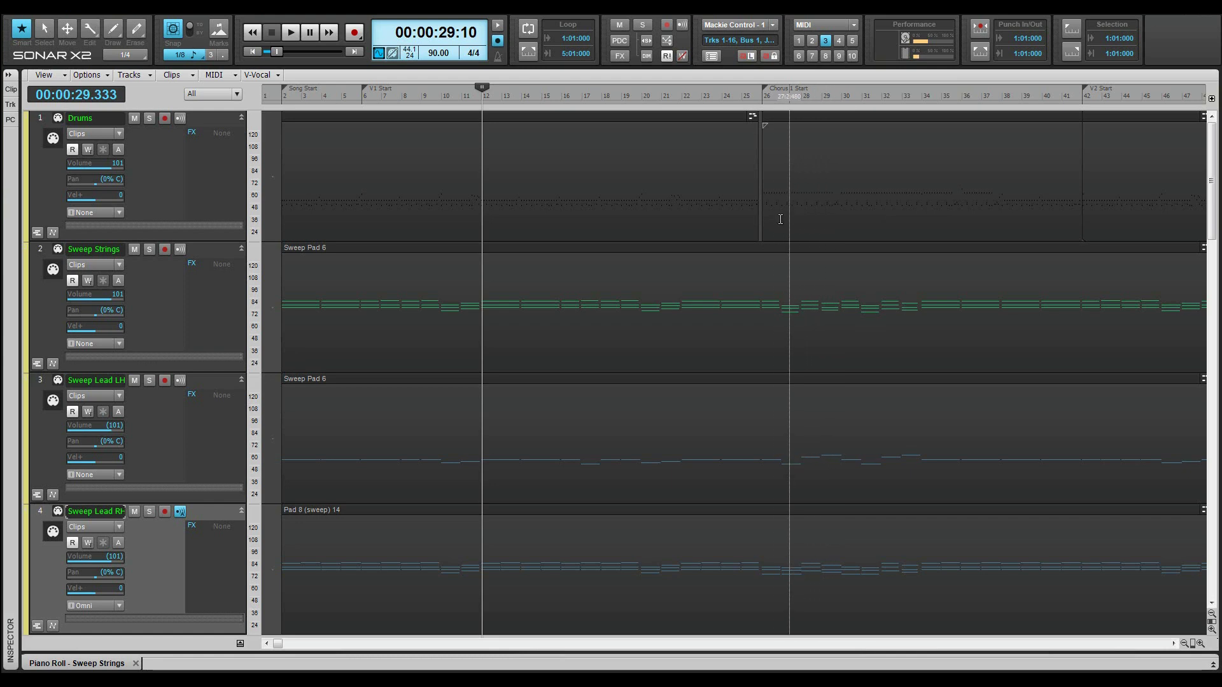
click(761, 332)
double_click(760, 332)
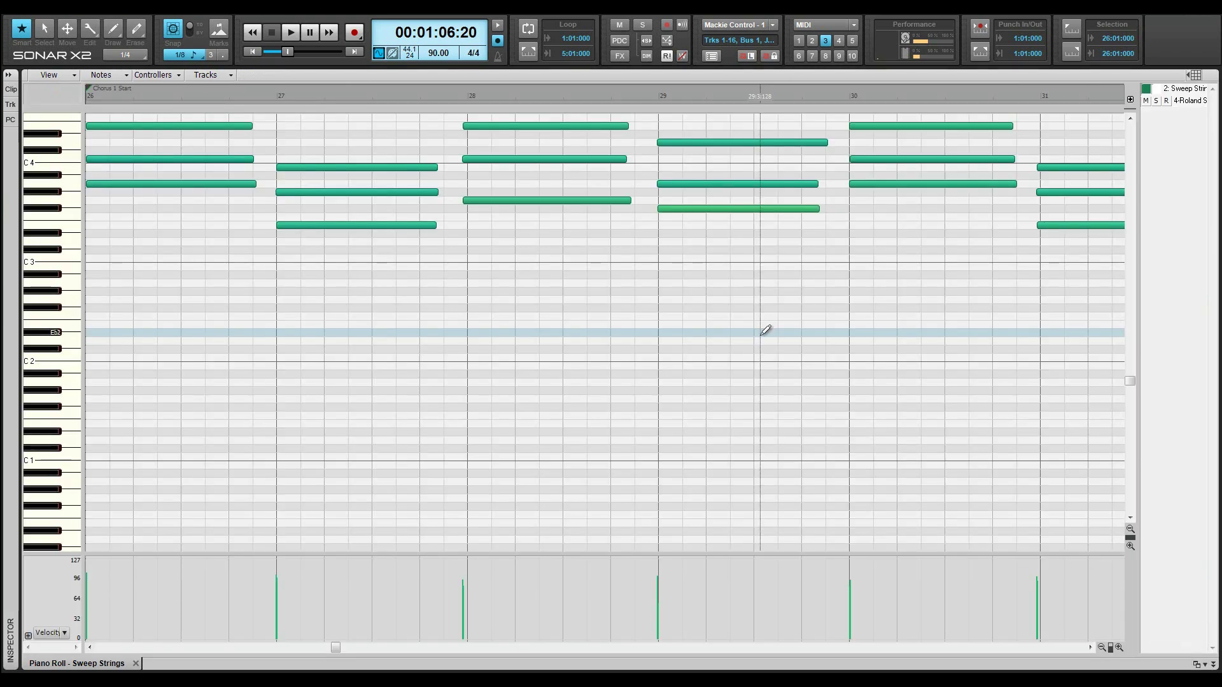
- Step through the Tracks, Busses, Sends, Mix Down and Meterbridge screensets, toggling Track and Console views
key(alt+2)
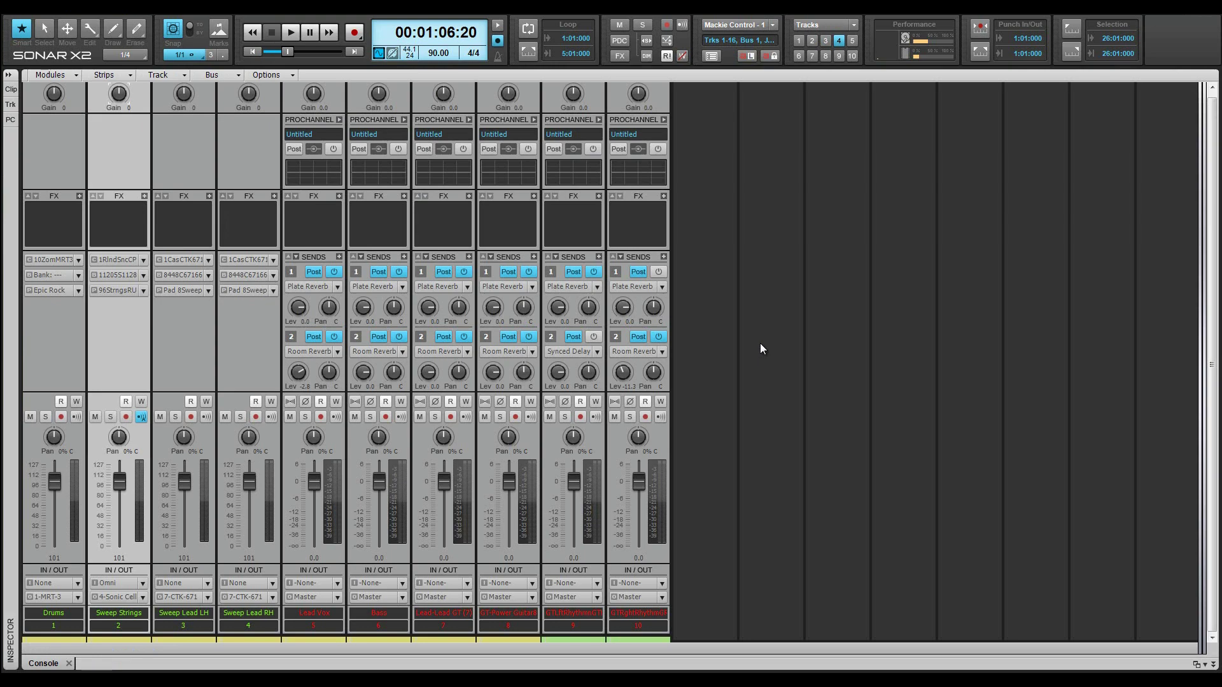
key(alt+1)
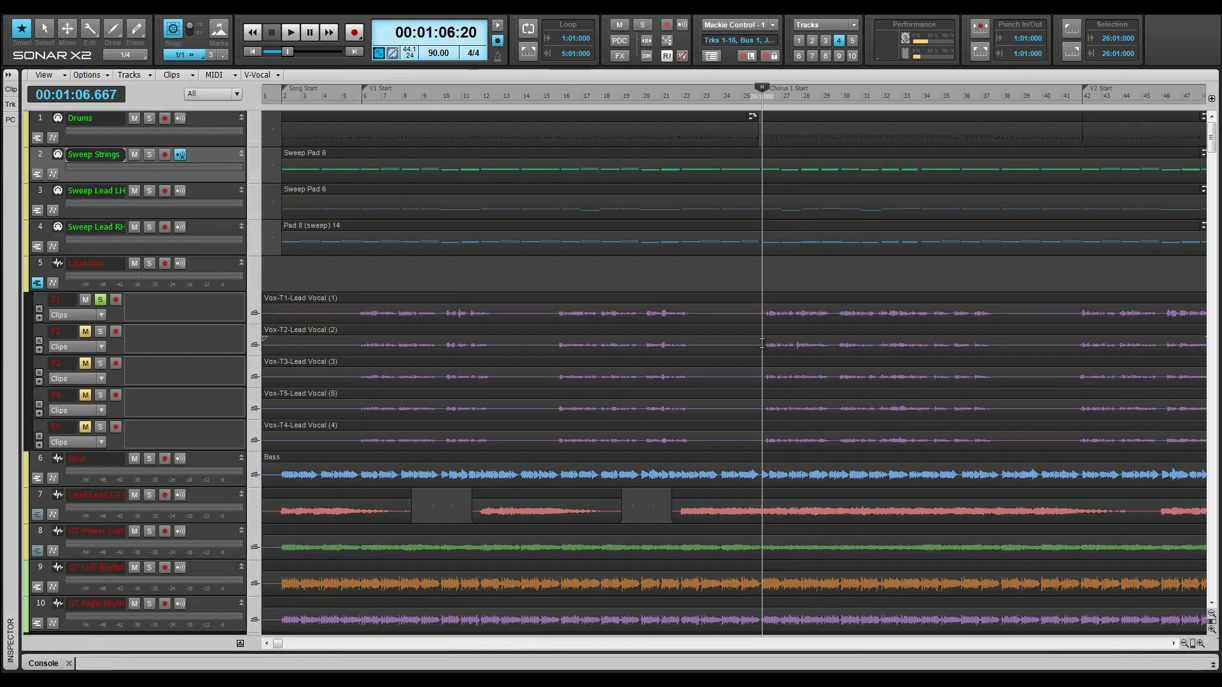
key(alt+2)
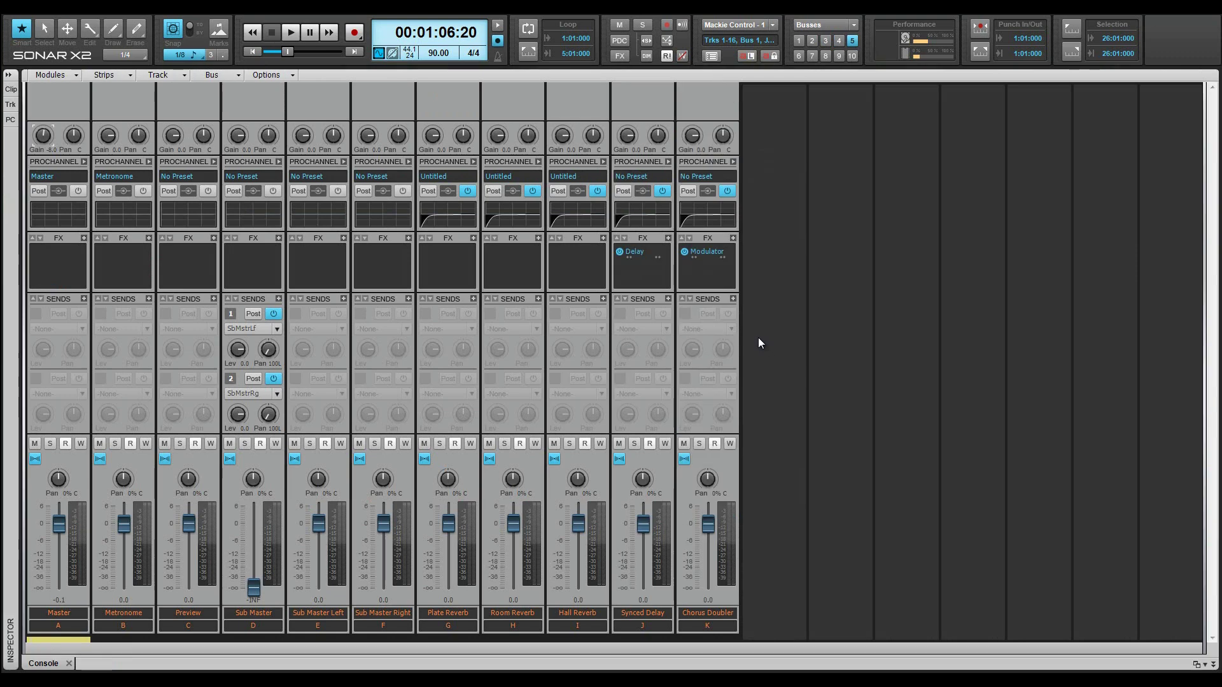
key(alt+1)
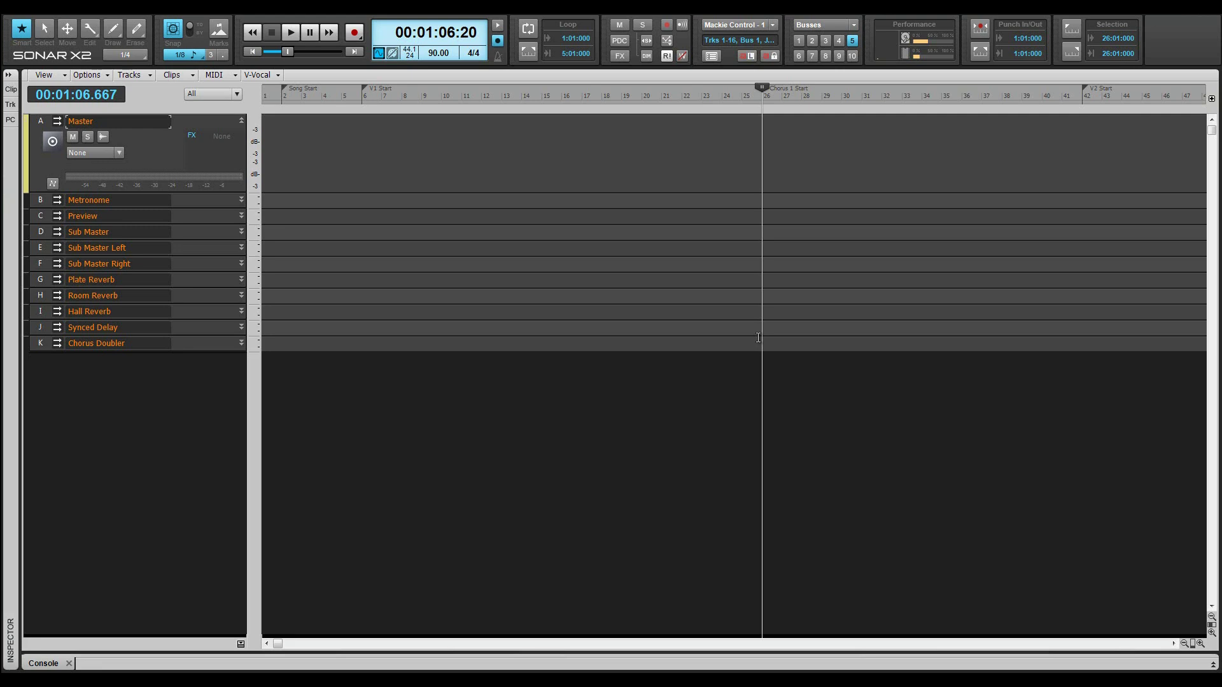
key(alt+2)
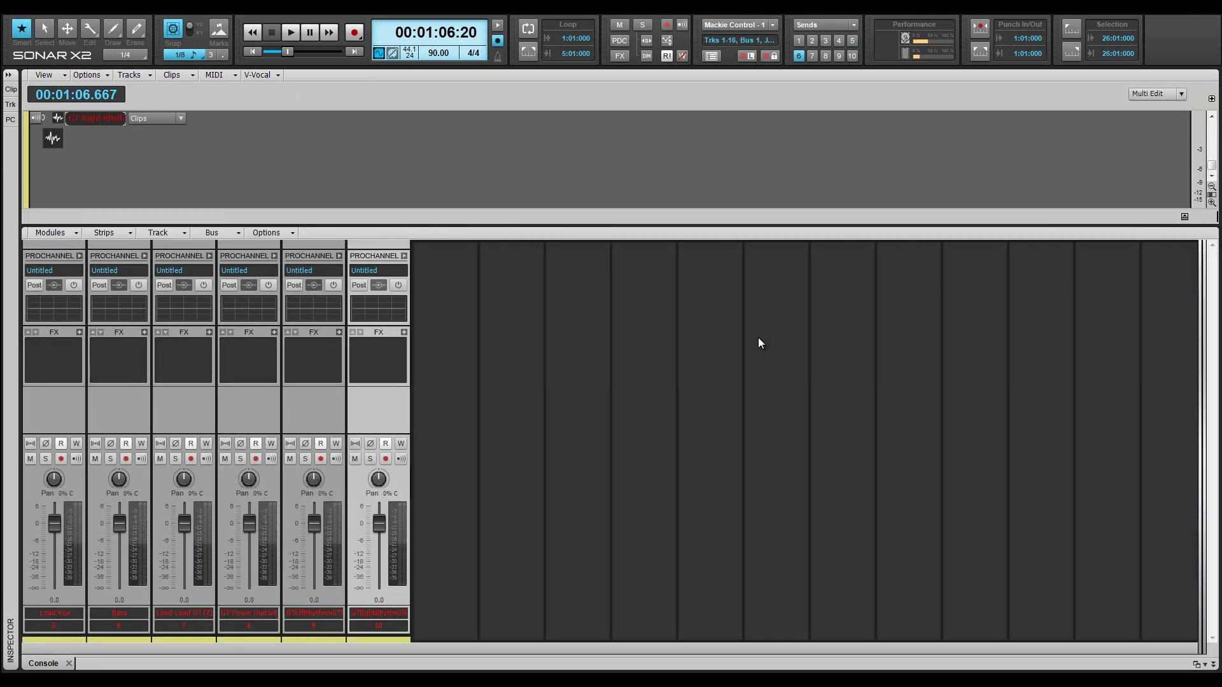
key(7)
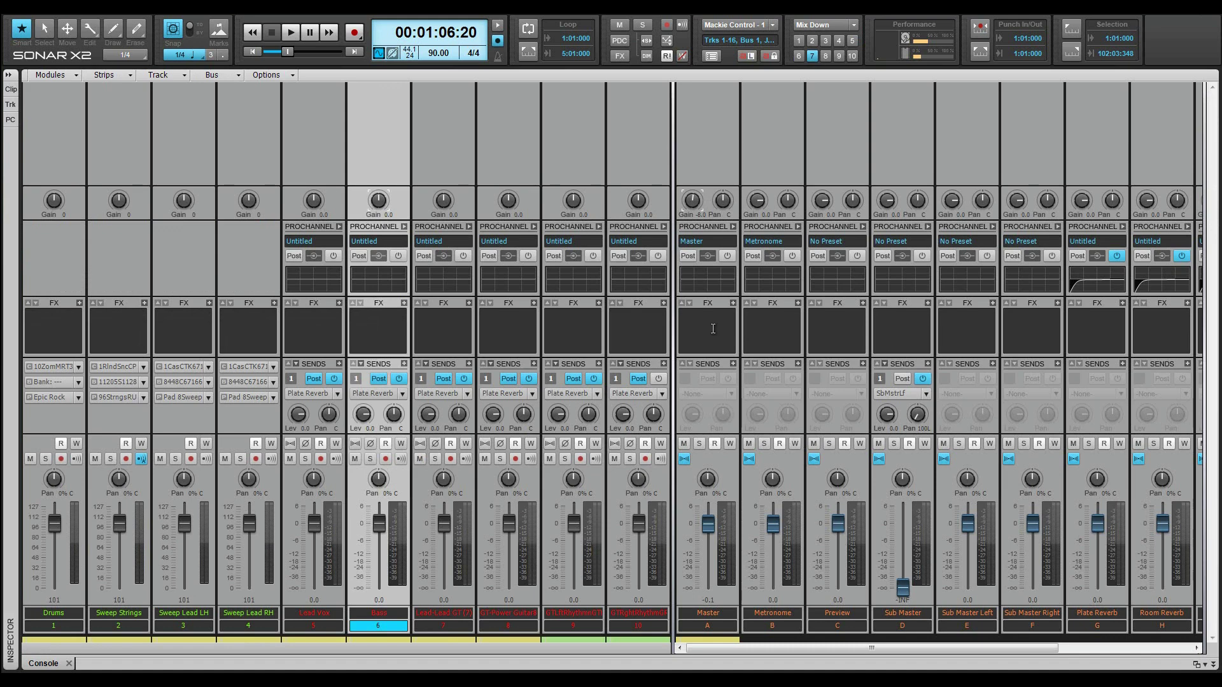
key(8)
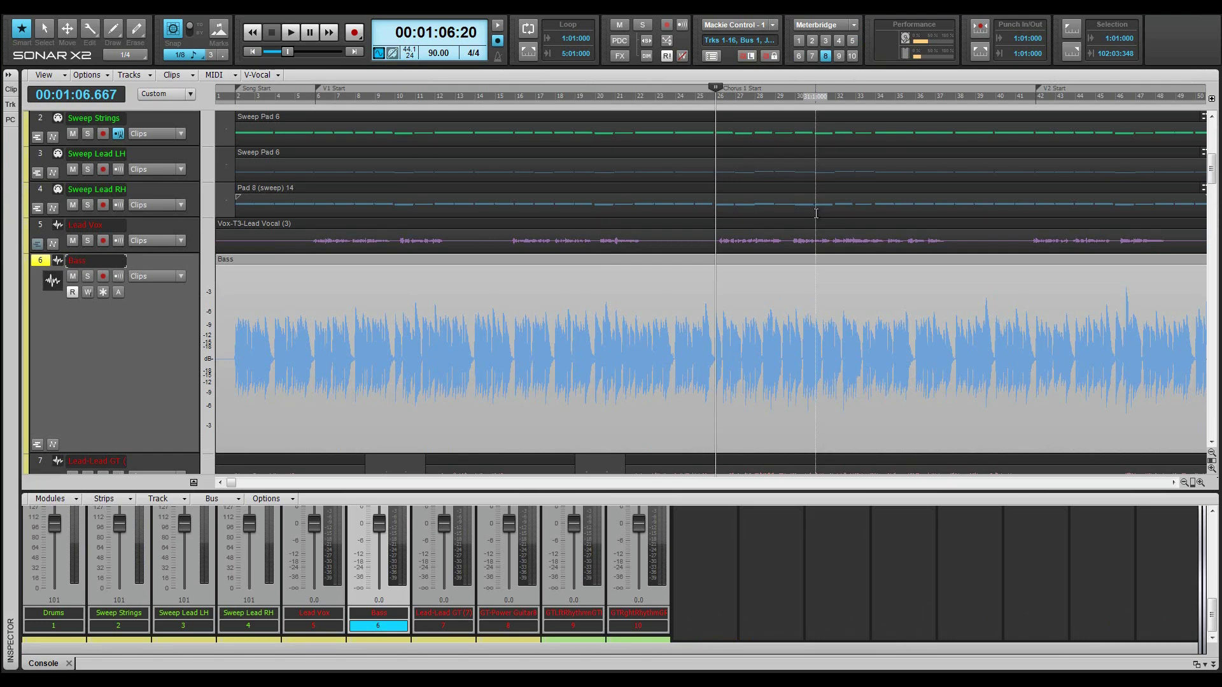
- In Track Edit, focus the rhythm guitar, Sweep Lead RH, Bass and lead guitar tracks, ending on rhythm guitar
key(9)
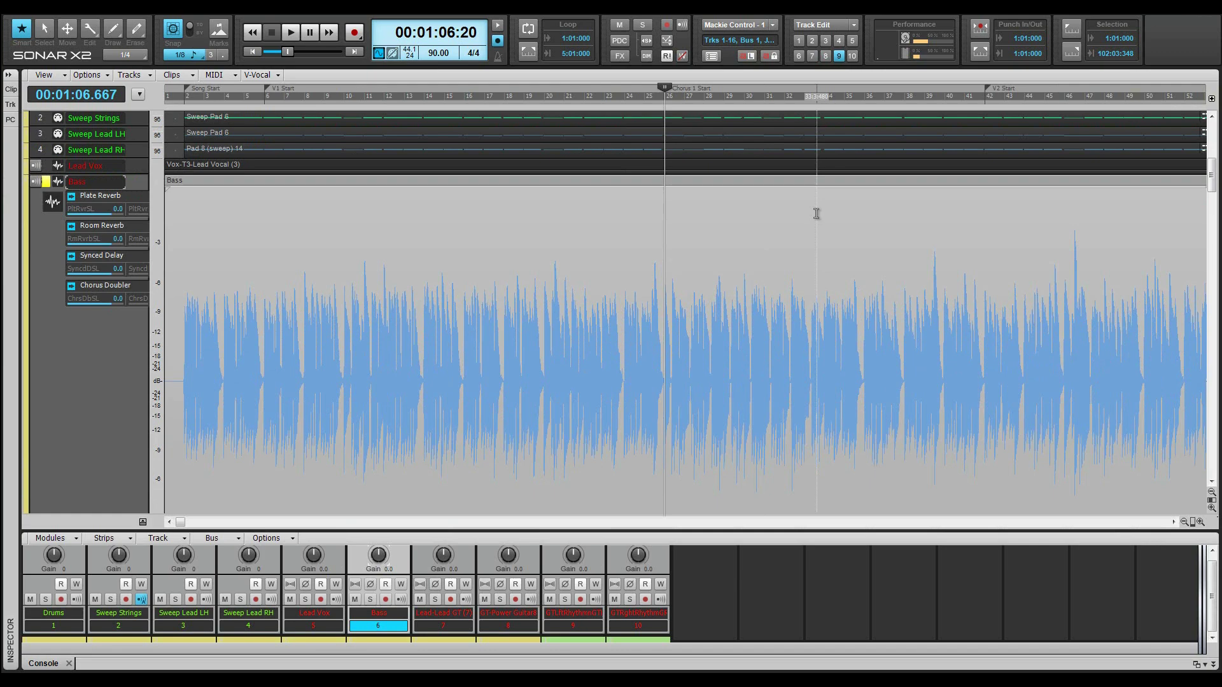
click(590, 631)
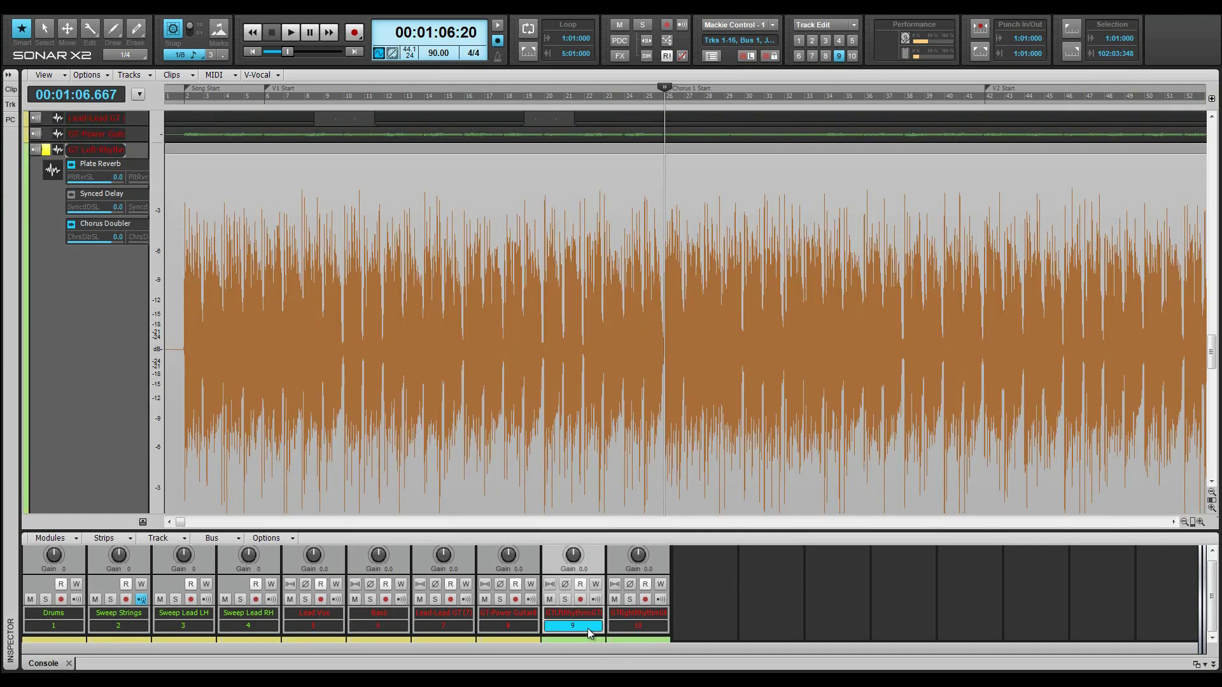
click(238, 630)
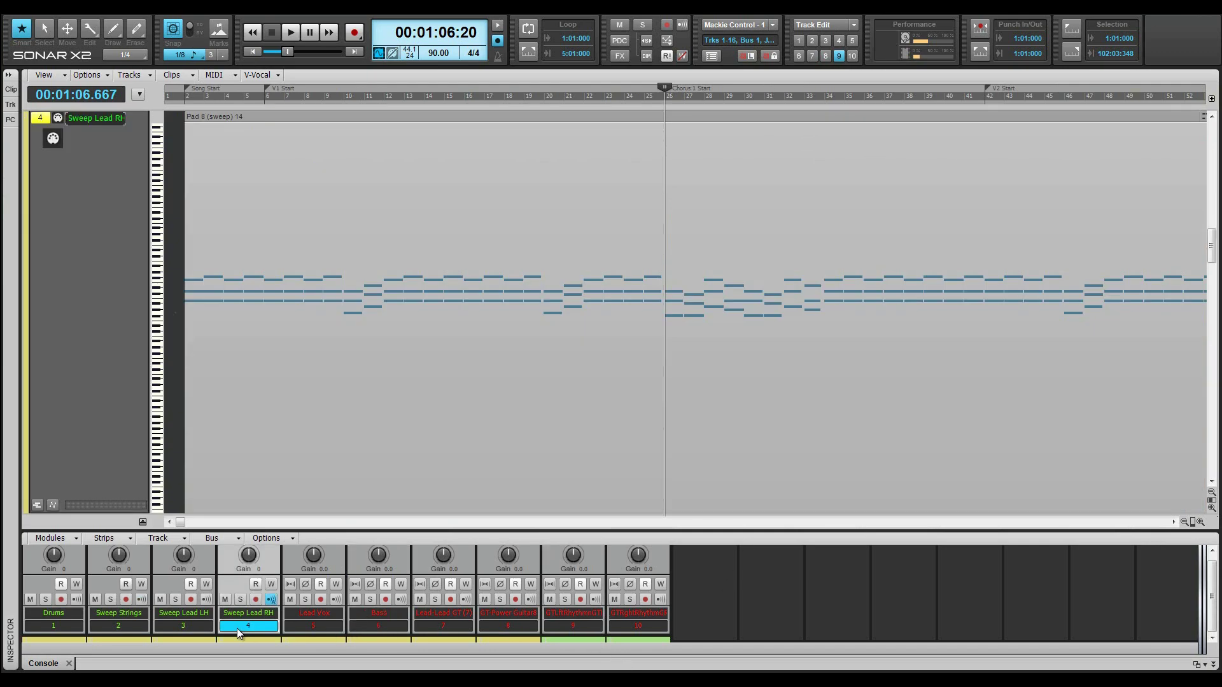
click(397, 628)
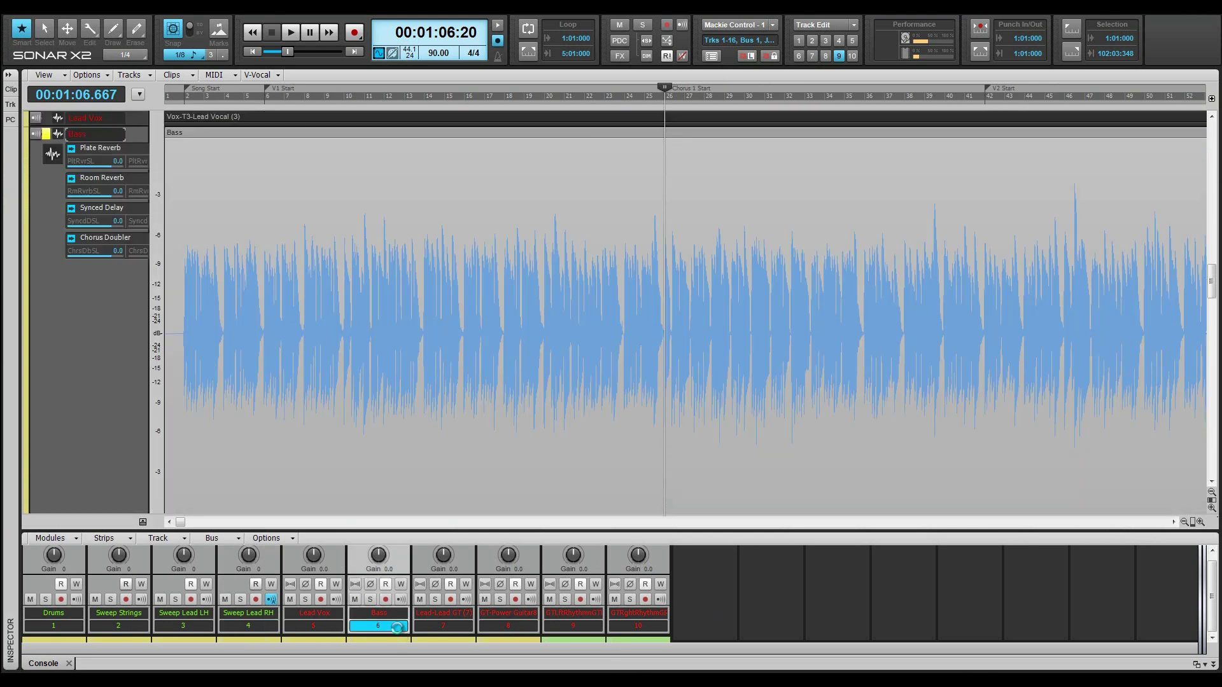
click(450, 630)
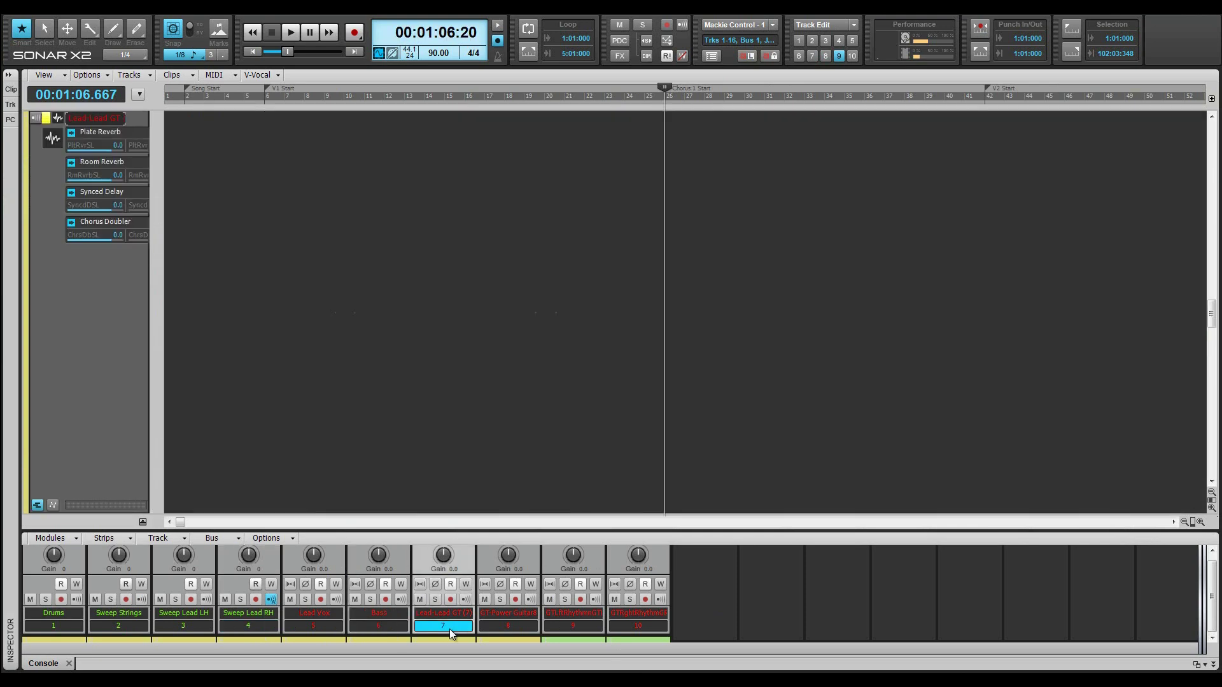
click(569, 629)
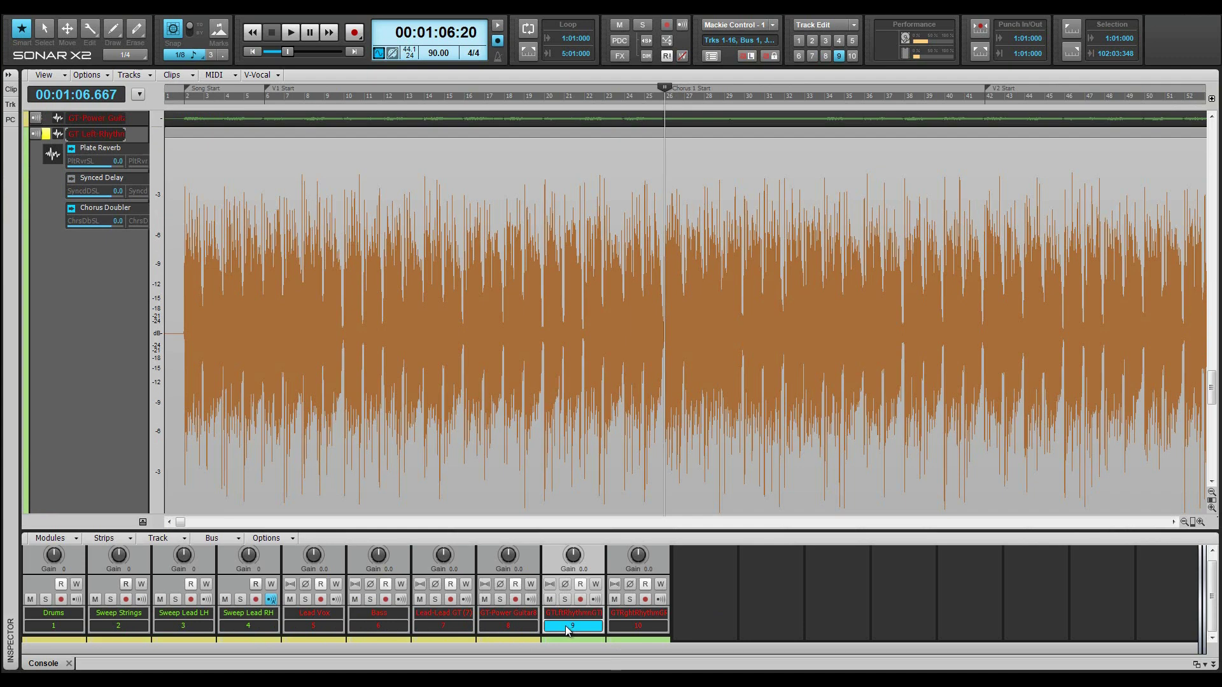
key(0)
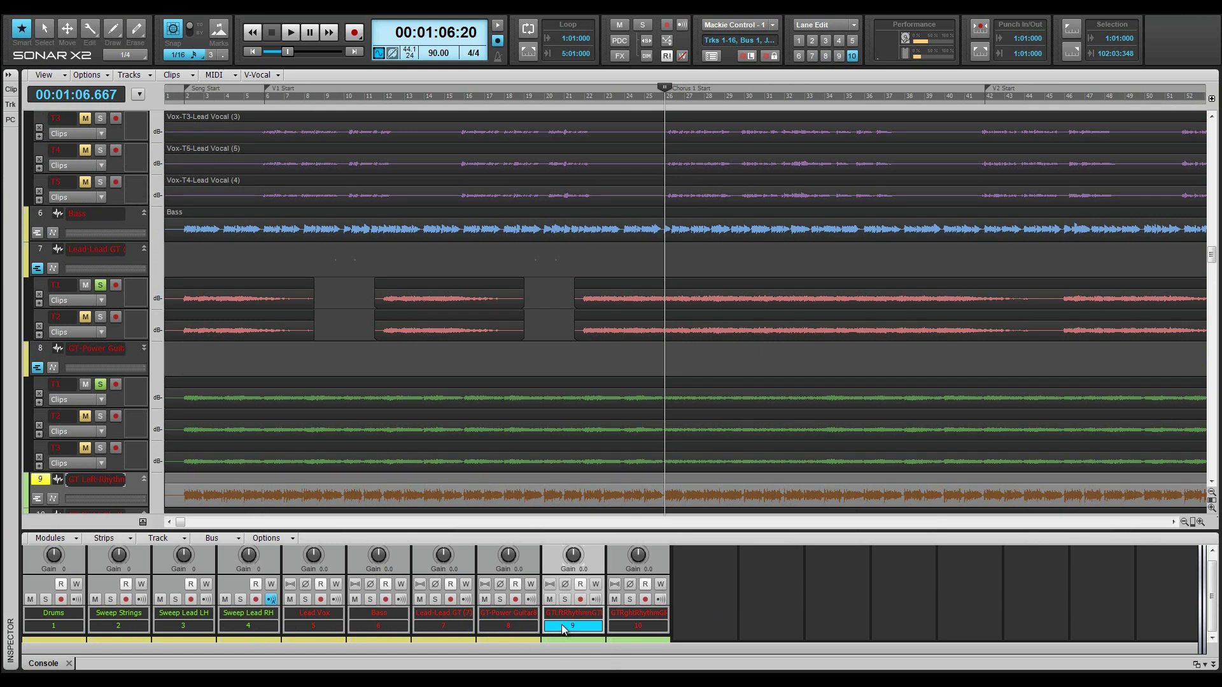
- In the Lane Edit screenset, select console strips 7 and 5 to show Lead Vox's take lanes
click(455, 627)
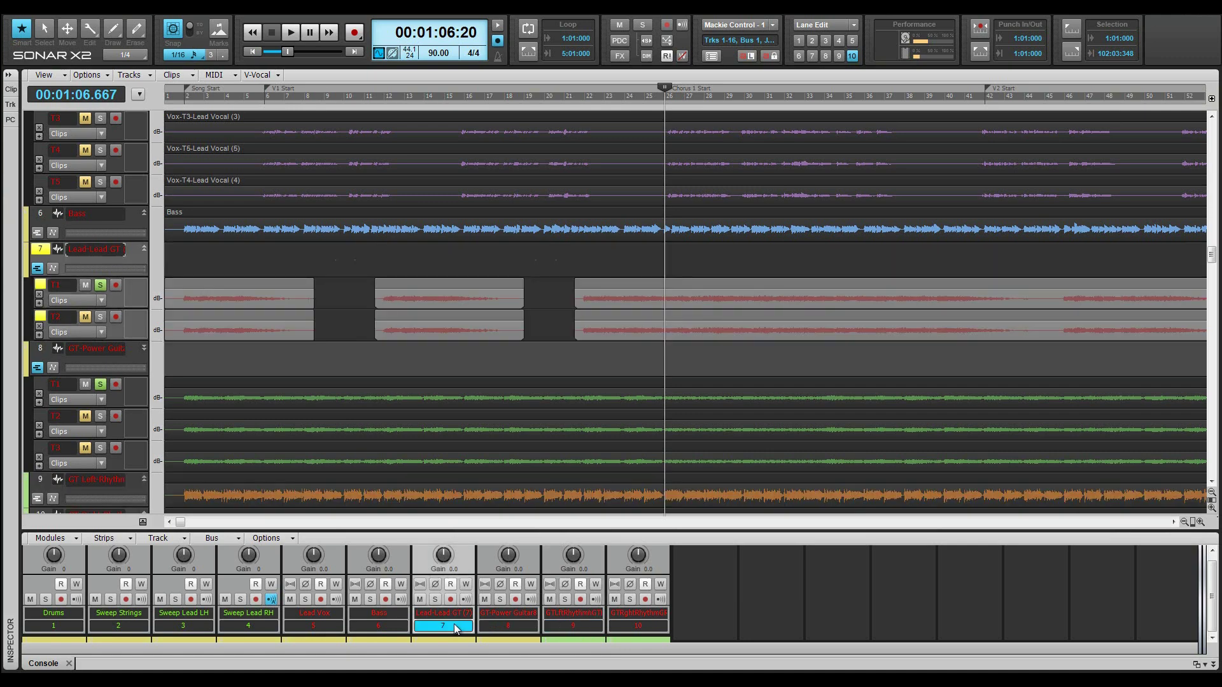
click(315, 627)
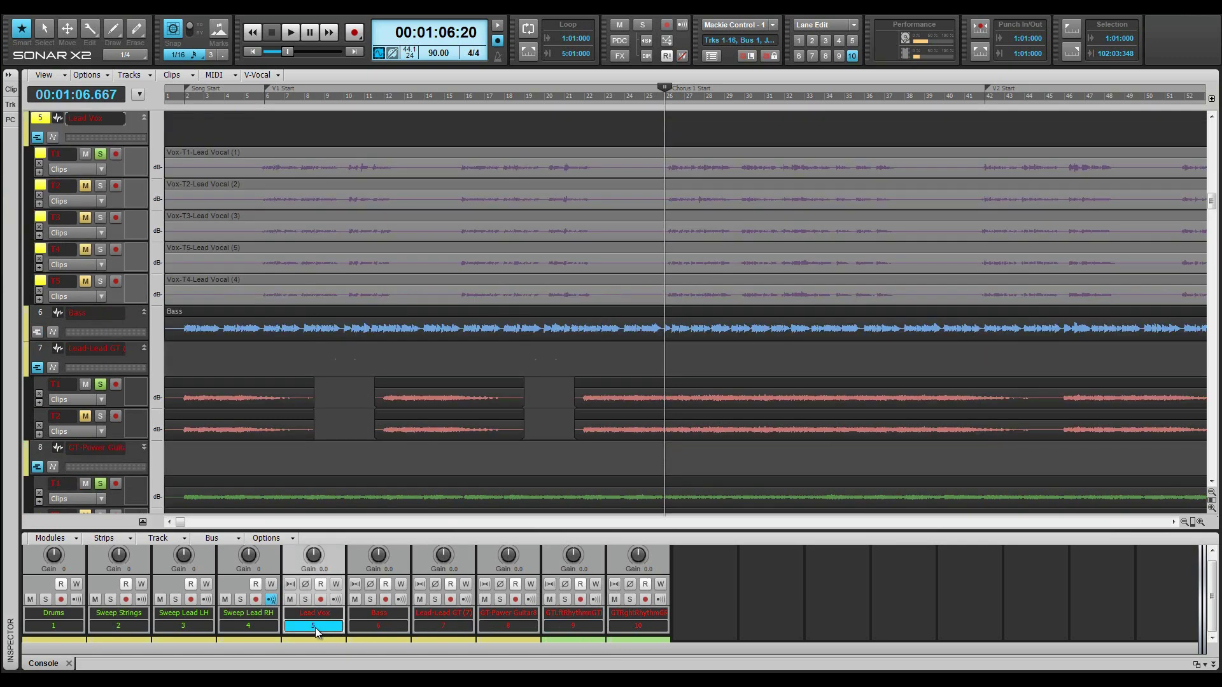